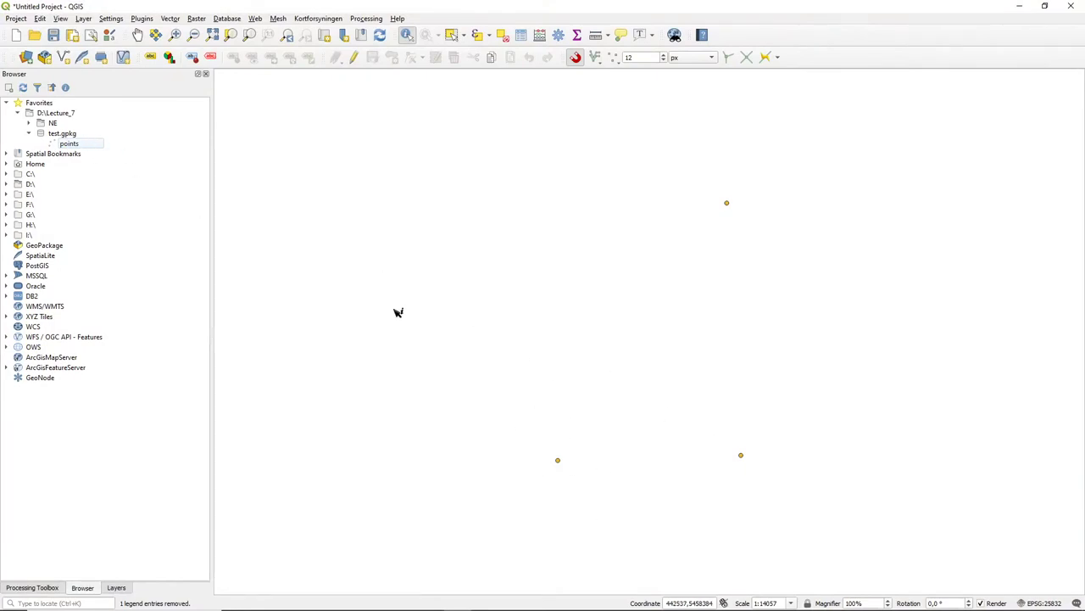
- Start a new layer in test.gpkg named test_line with Line geometry
{"action": "left_click", "coordinate": [71, 135]}
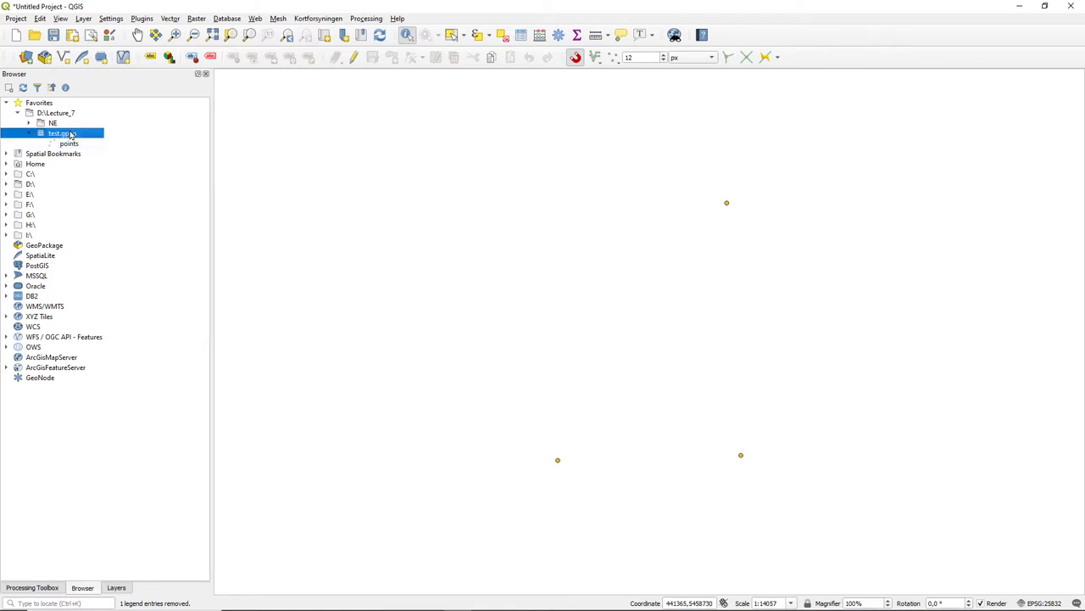
{"action": "right_click", "coordinate": [70, 135]}
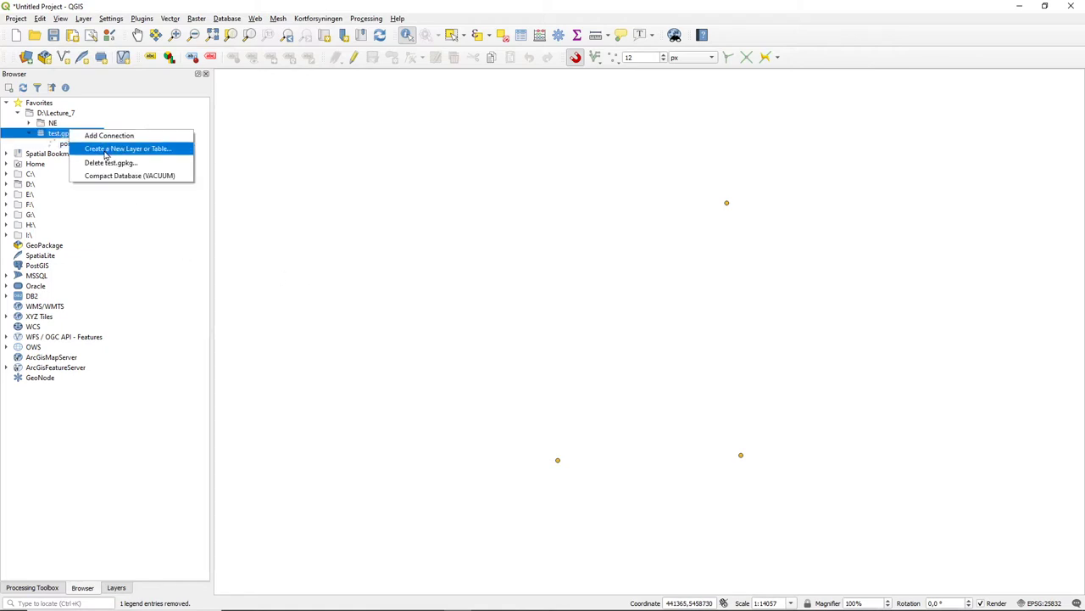
{"action": "left_click", "coordinate": [117, 150]}
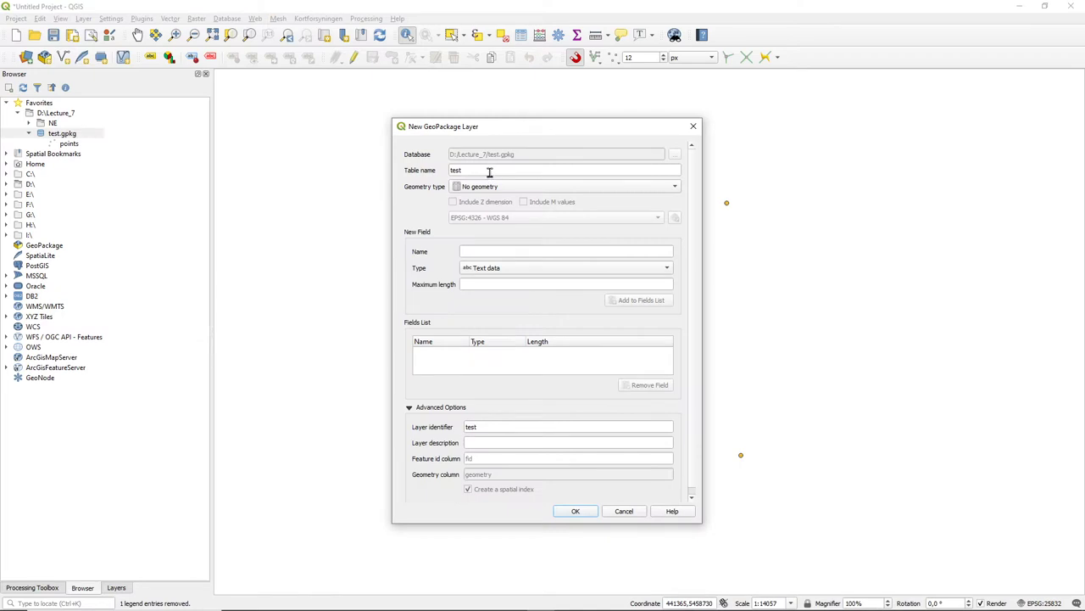
{"action": "left_click", "coordinate": [489, 172]}
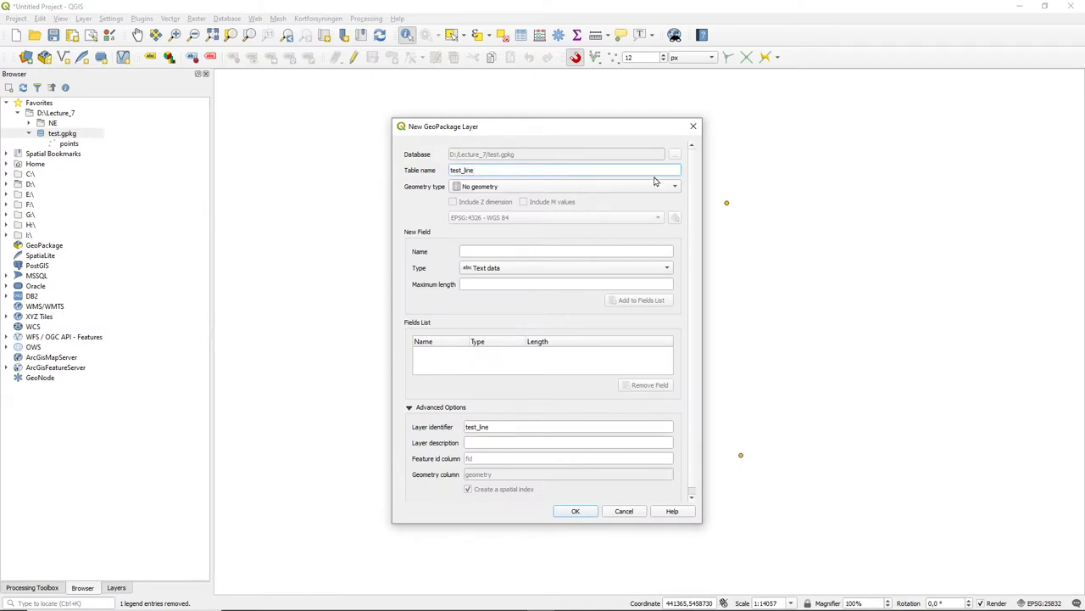
{"action": "left_click", "coordinate": [664, 189]}
{"action": "left_click", "coordinate": [531, 210]}
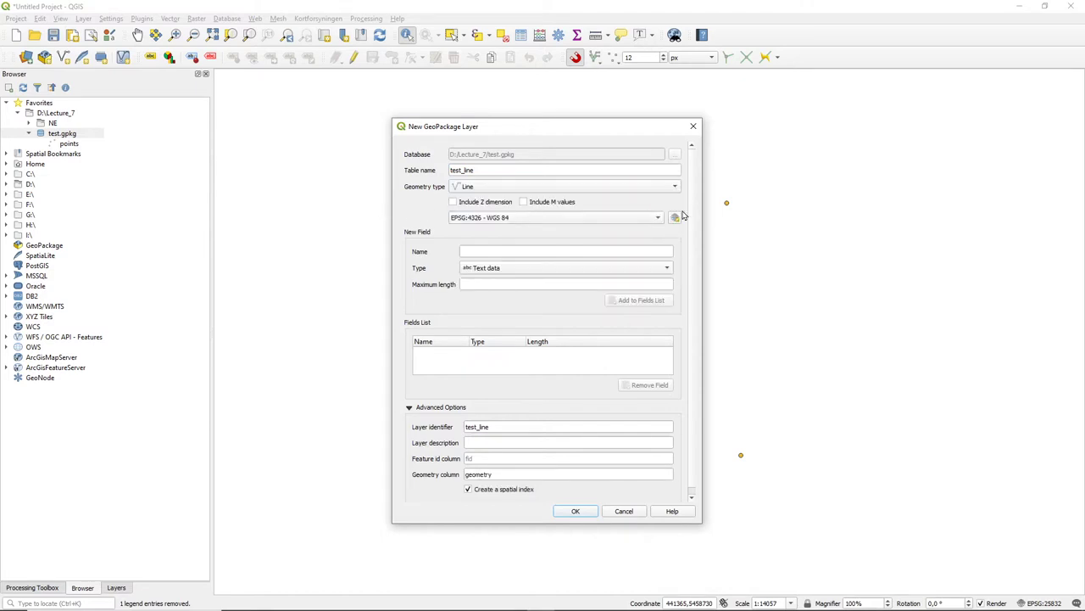
- Set its CRS to ETRS89 / UTM zone 32N, add a one-character text field 'name', and create it
{"action": "left_click", "coordinate": [675, 218]}
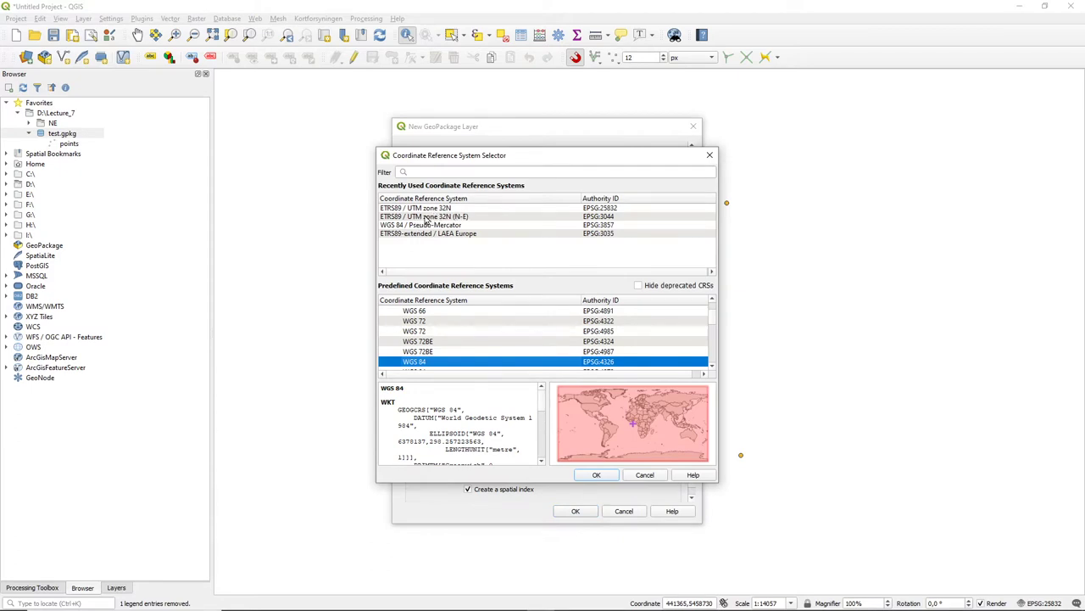
{"action": "double_click", "coordinate": [427, 209]}
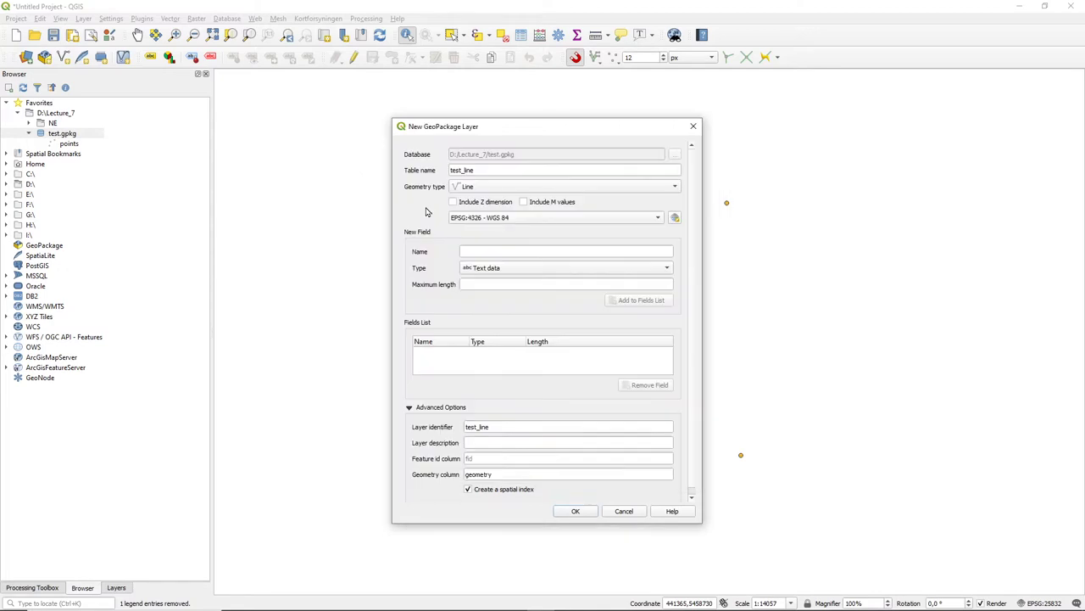
{"action": "left_click", "coordinate": [565, 251]}
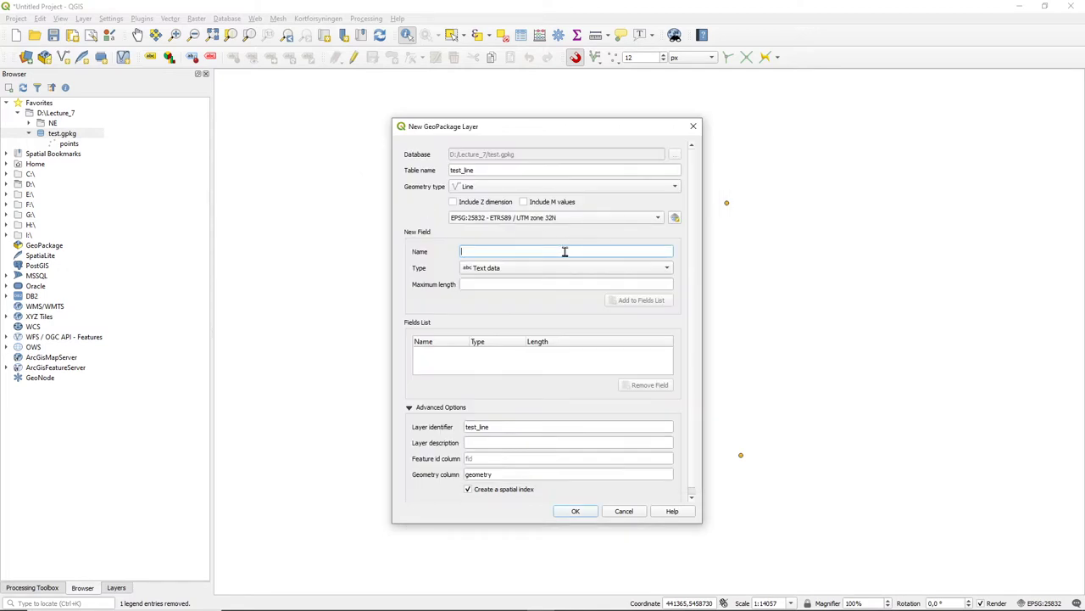
{"action": "type", "text": "name"}
{"action": "left_click", "coordinate": [560, 285]}
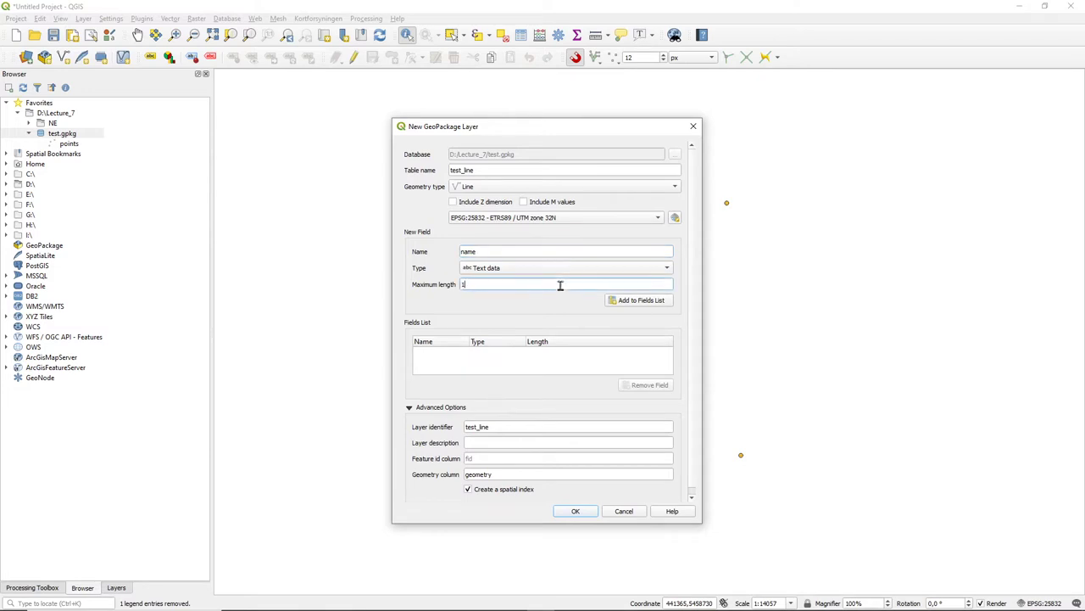
{"action": "left_click", "coordinate": [634, 305]}
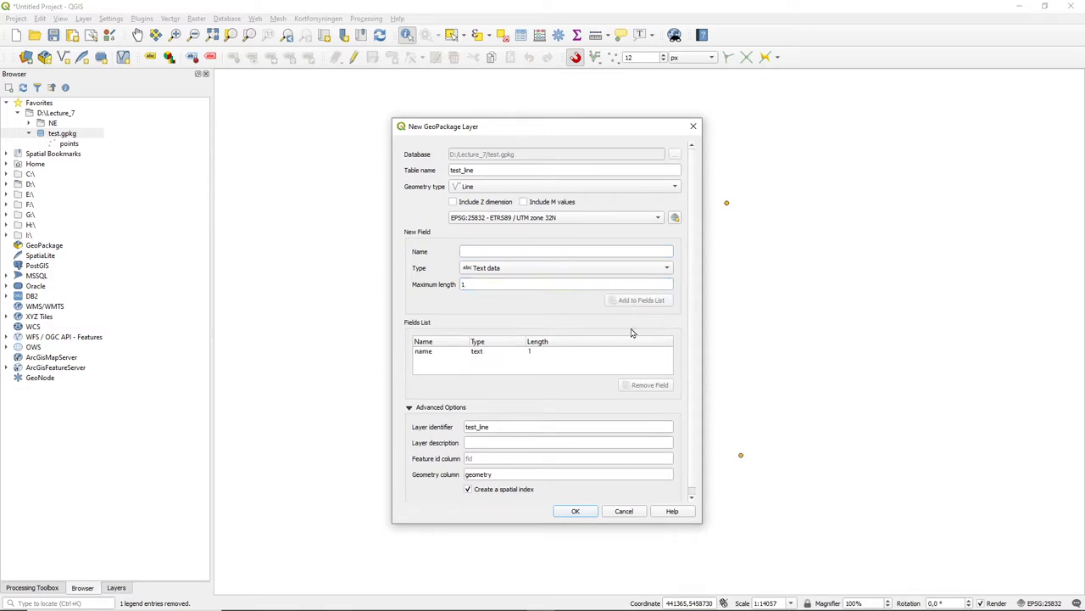
{"action": "left_click", "coordinate": [576, 511]}
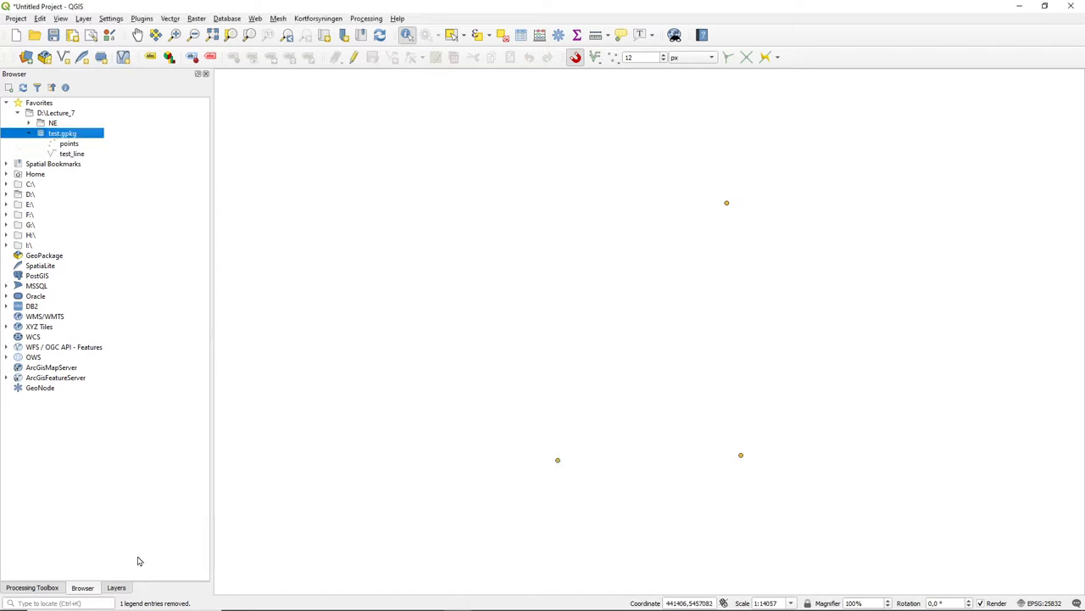
- Select test_line in the Layers panel, toggle editing, enable snapping, and choose Add Line Feature
{"action": "left_click", "coordinate": [115, 588]}
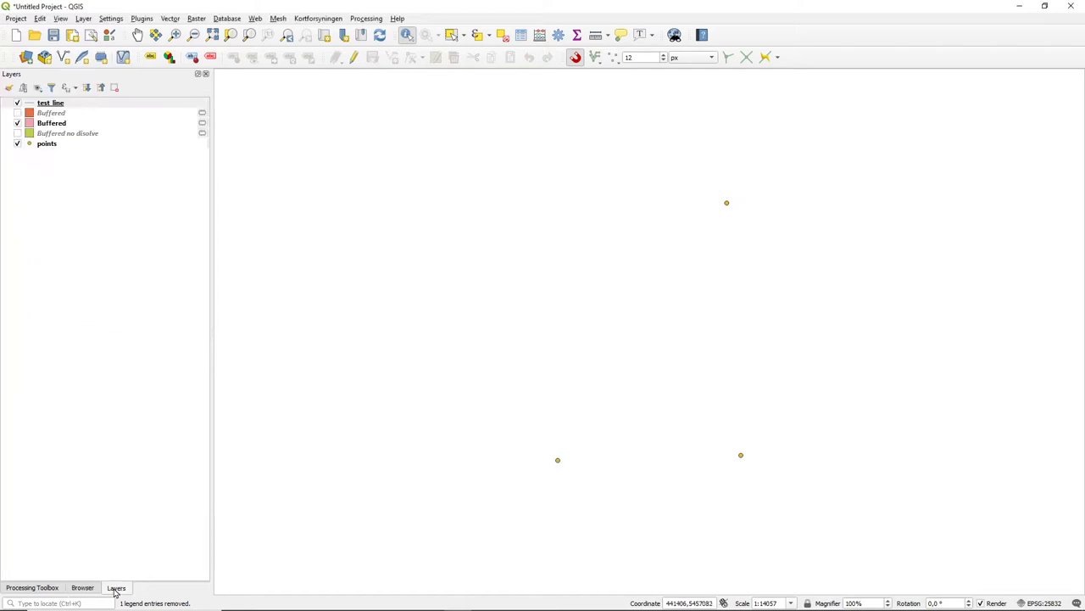
{"action": "left_click", "coordinate": [38, 104]}
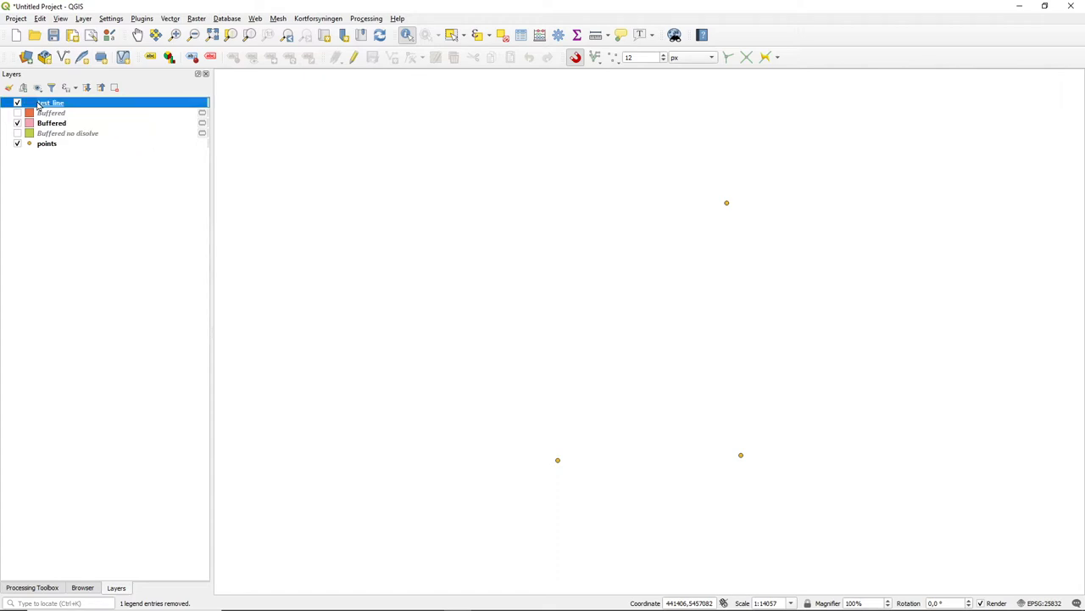
{"action": "left_click", "coordinate": [355, 58]}
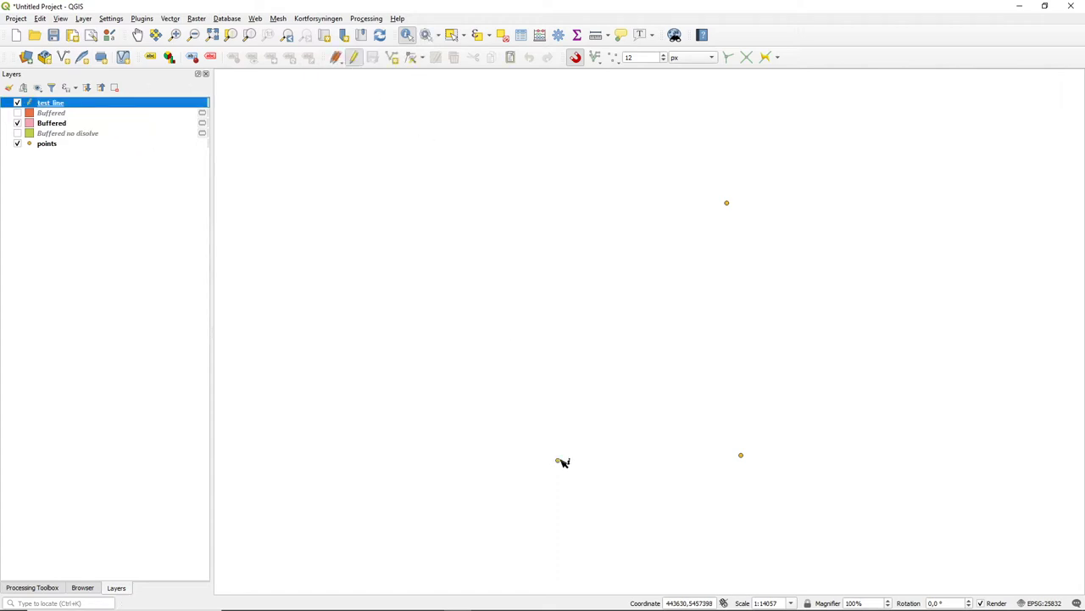
{"action": "left_click", "coordinate": [577, 58]}
{"action": "left_click", "coordinate": [392, 59]}
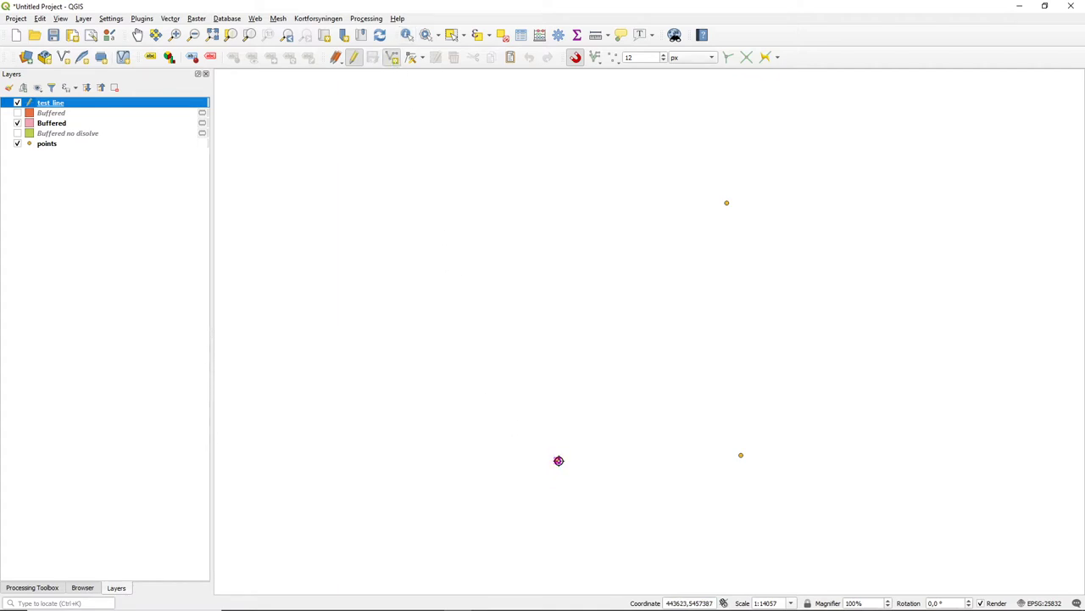
- Draw line A between the two lower points and line B from the east, snapped to the lower-right point
{"action": "left_click", "coordinate": [558, 461]}
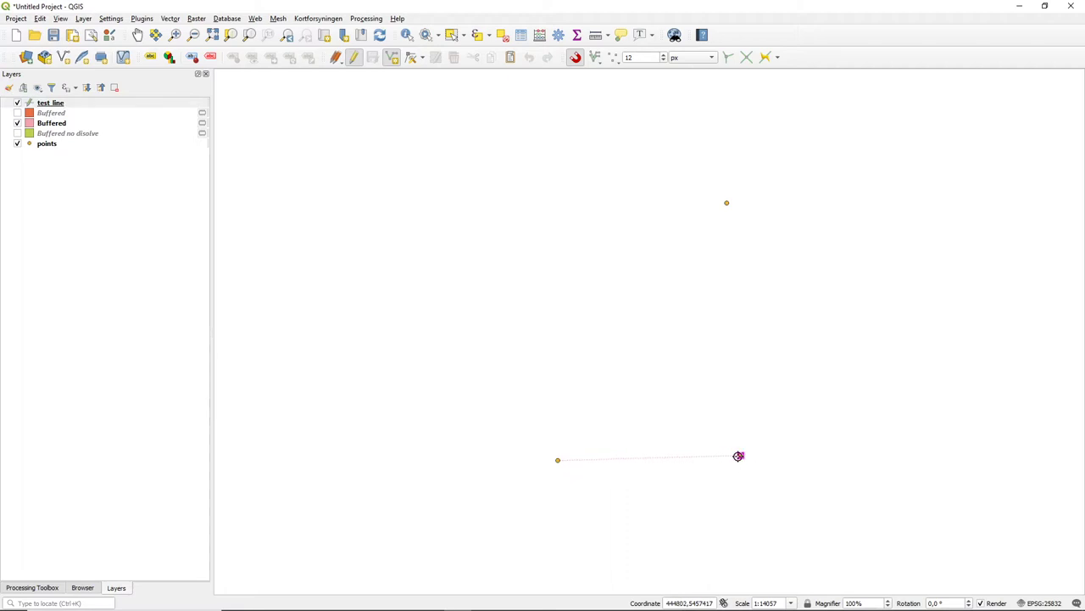
{"action": "left_click", "coordinate": [738, 456]}
{"action": "right_click", "coordinate": [712, 456]}
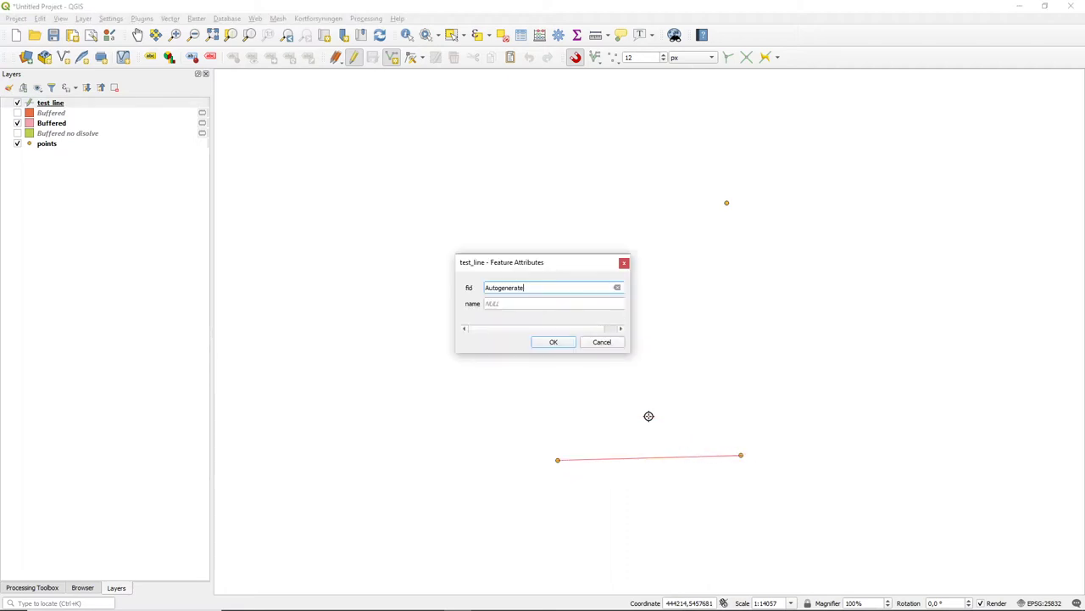
{"action": "left_click", "coordinate": [586, 304]}
{"action": "type", "text": "A"}
{"action": "left_click", "coordinate": [565, 345]}
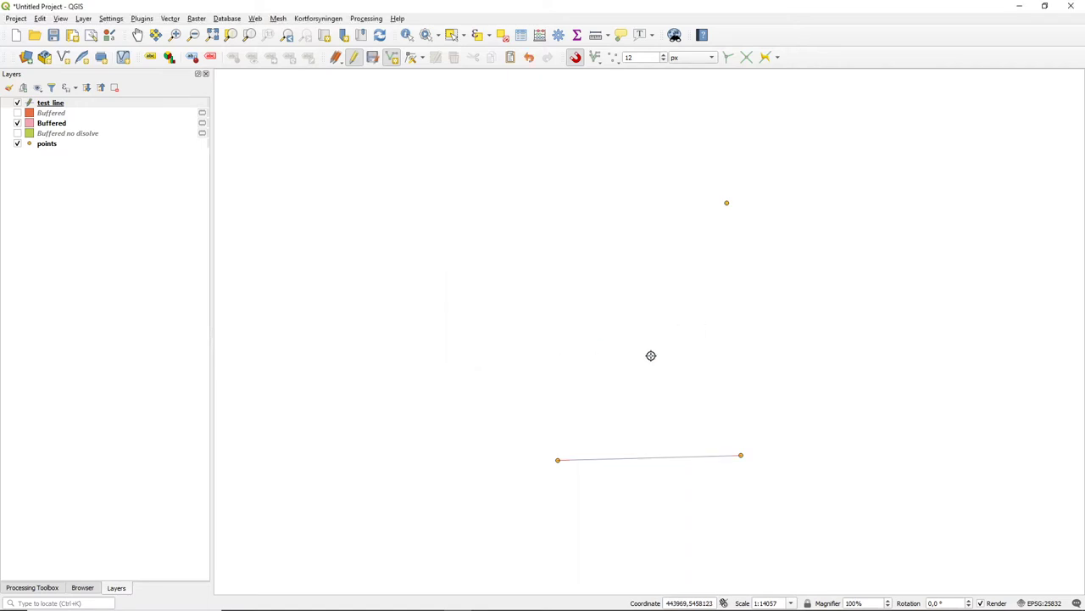
{"action": "left_click", "coordinate": [933, 447]}
{"action": "left_click", "coordinate": [742, 455]}
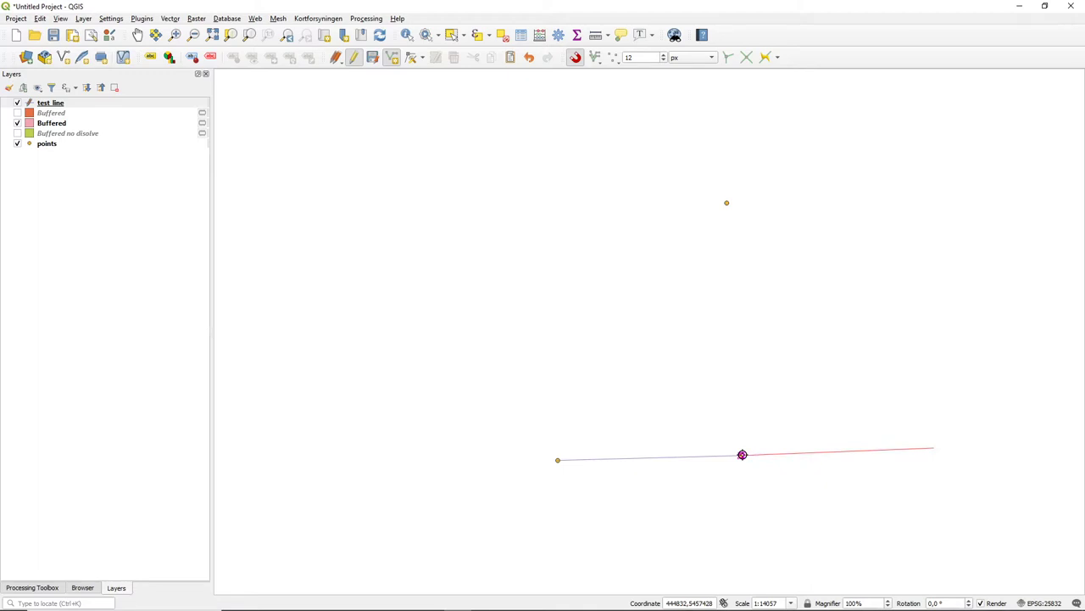
{"action": "right_click", "coordinate": [743, 455]}
{"action": "left_click", "coordinate": [526, 305]}
{"action": "type", "text": "B"}
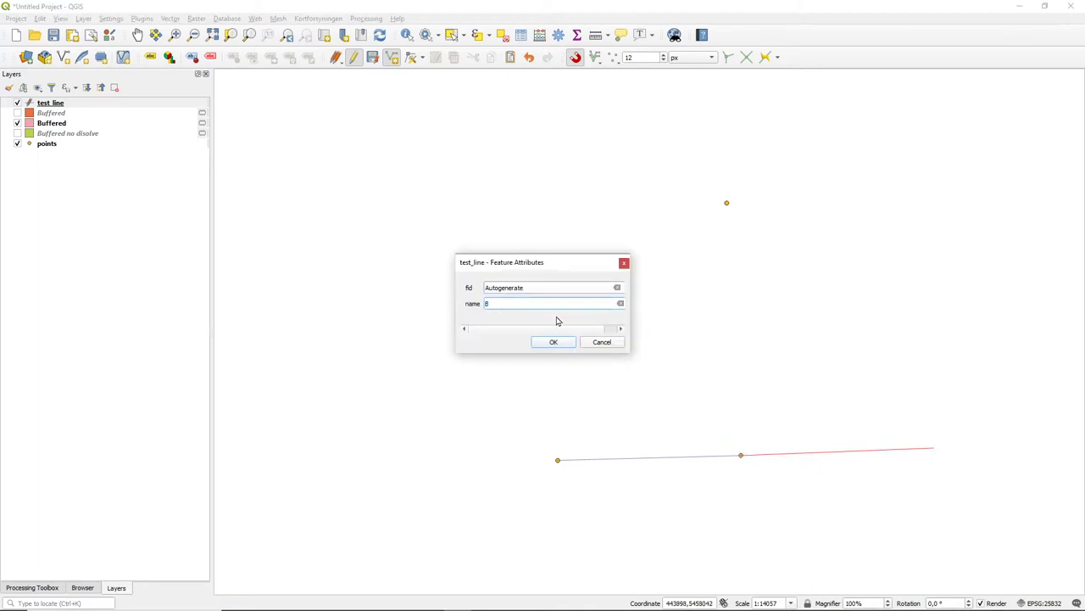
{"action": "left_click", "coordinate": [560, 340]}
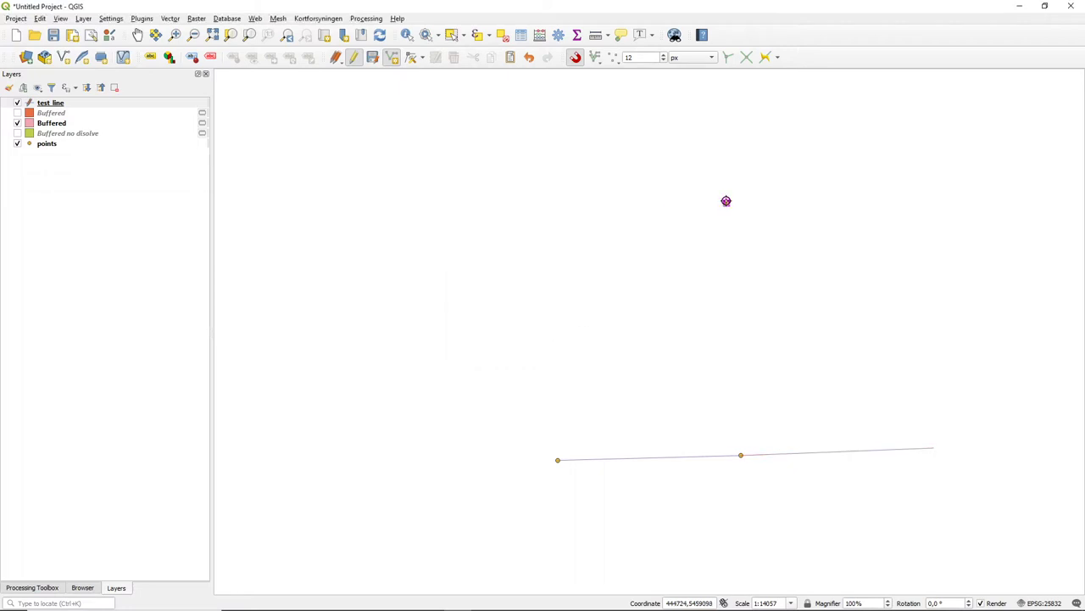
- Draw bent line C from the upper point to the lower-right point, named C
{"action": "left_click", "coordinate": [726, 201]}
{"action": "left_click", "coordinate": [535, 226]}
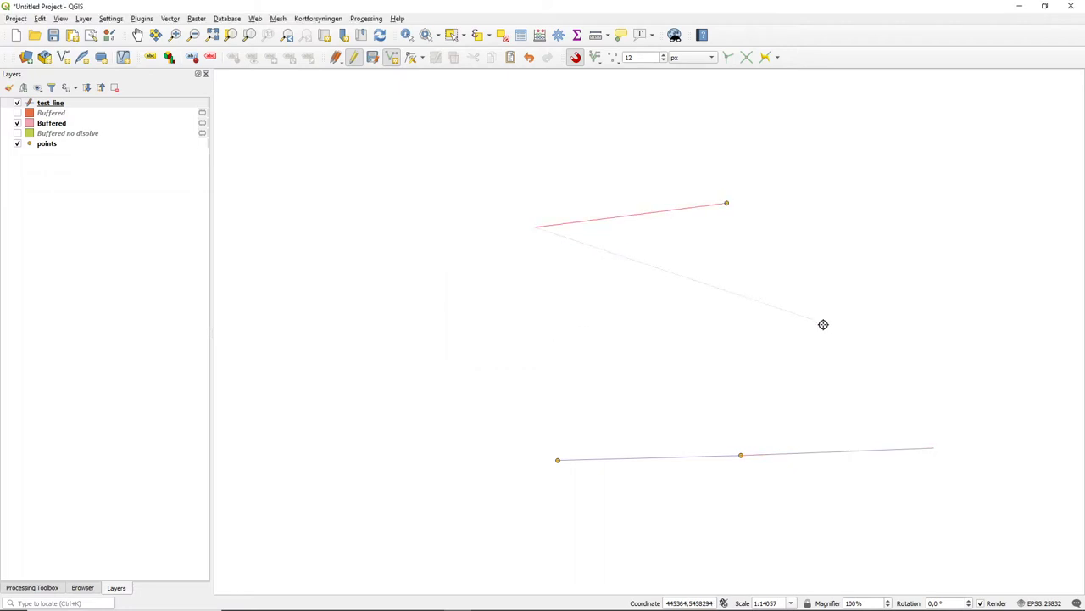
{"action": "left_click", "coordinate": [822, 327]}
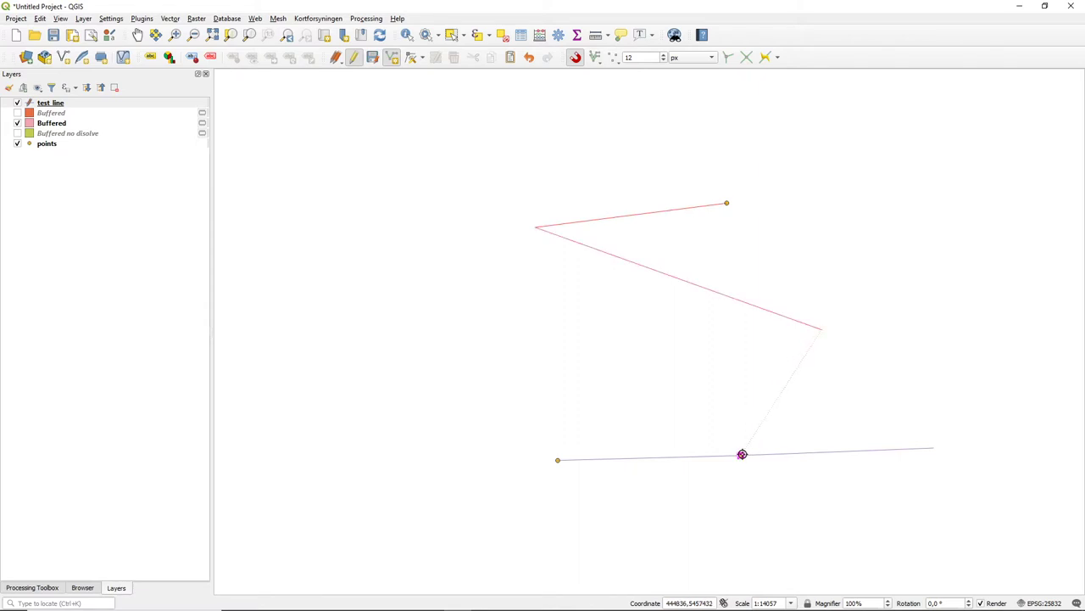
{"action": "left_click", "coordinate": [742, 454]}
{"action": "right_click", "coordinate": [742, 453]}
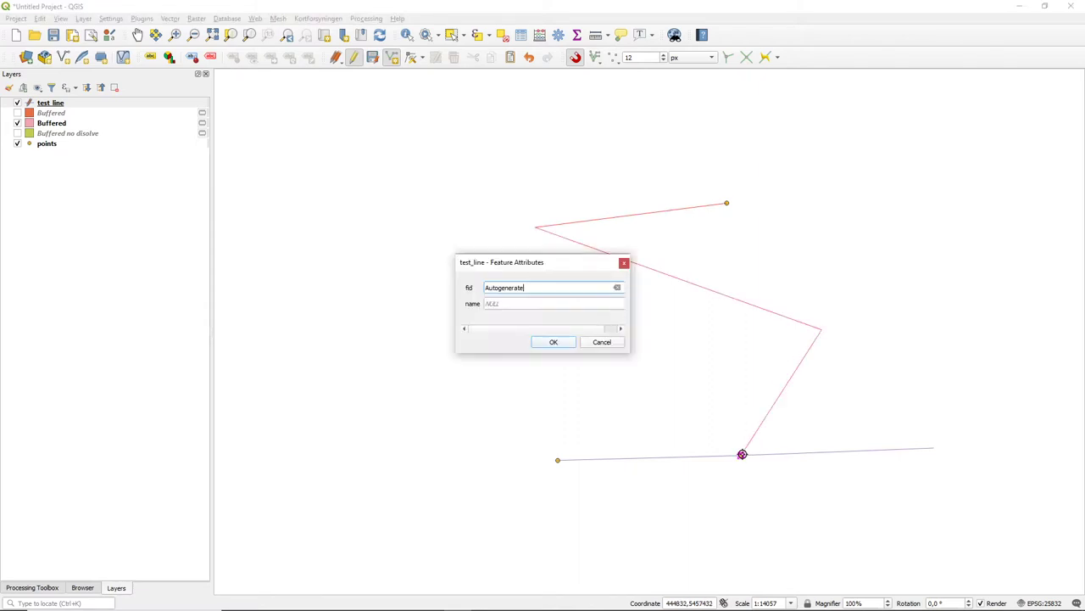
{"action": "left_click", "coordinate": [516, 303]}
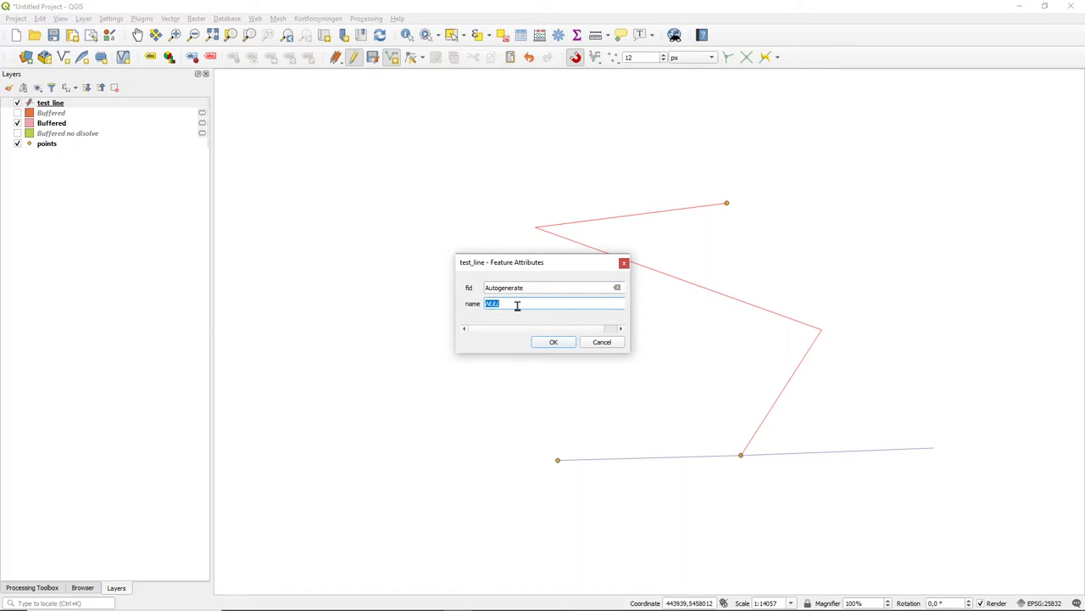
{"action": "type", "text": "C"}
{"action": "left_click", "coordinate": [552, 343]}
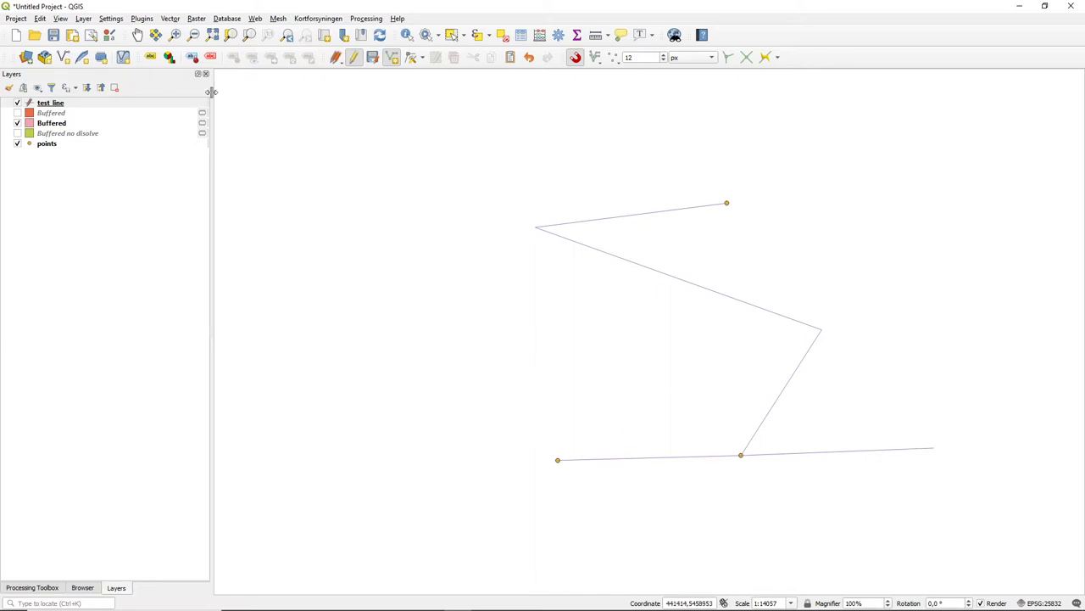
- Stop editing test_line and save the edits
{"action": "left_click", "coordinate": [354, 59]}
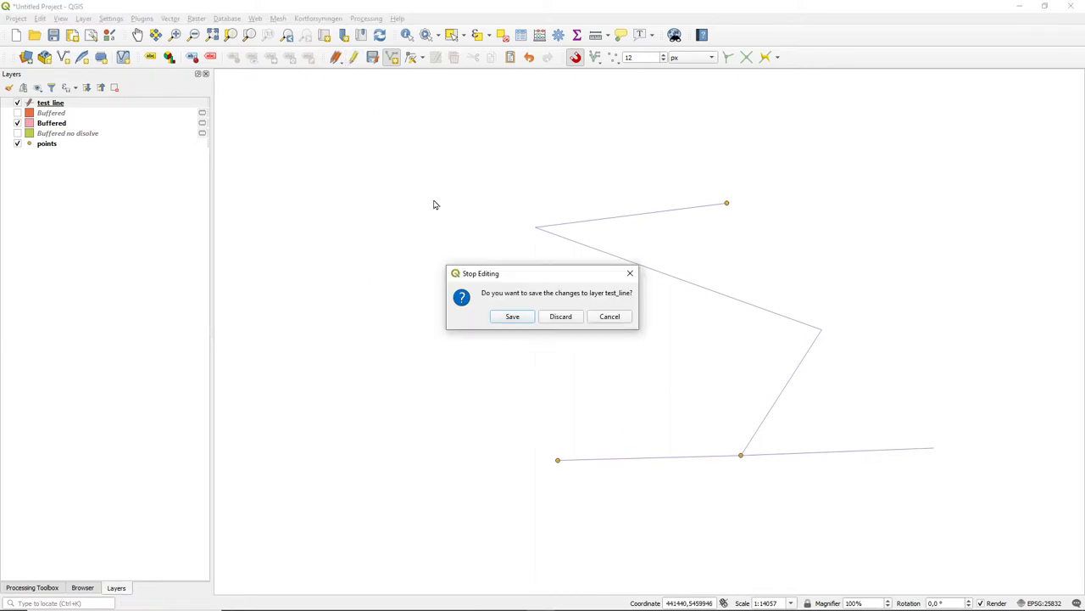
{"action": "left_click", "coordinate": [514, 314]}
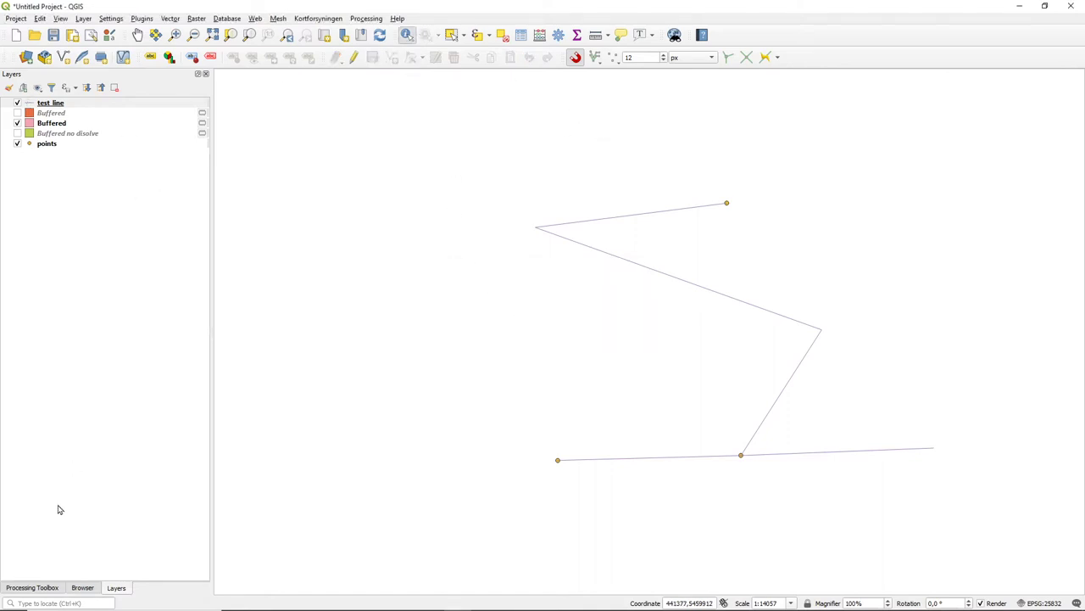
{"action": "left_click", "coordinate": [31, 588]}
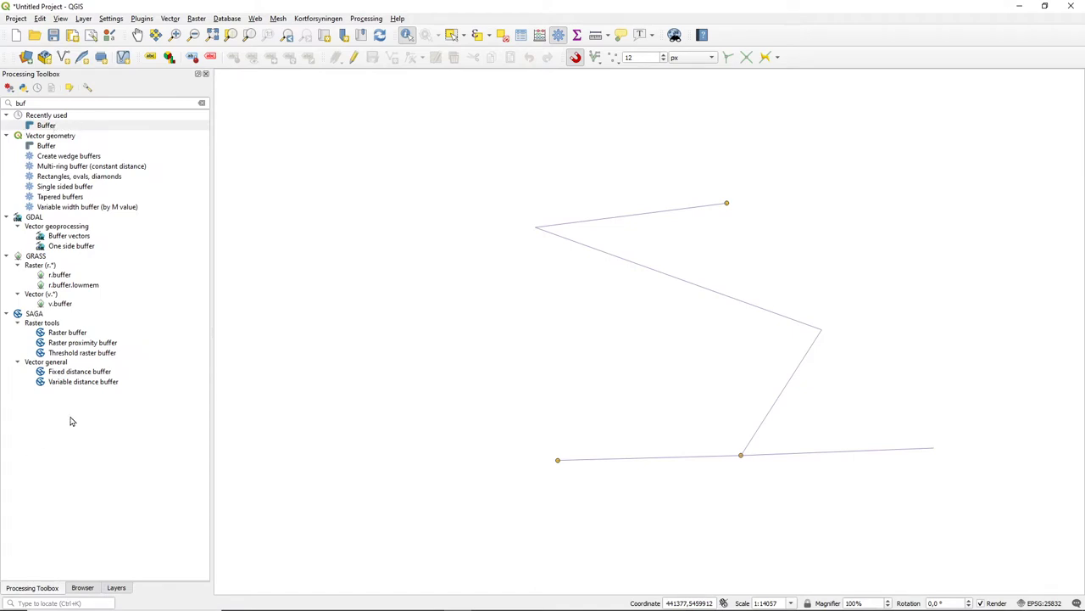
- Open the Processing Toolbox from the Processing menu and select the 'buf' search text
{"action": "left_click", "coordinate": [365, 18]}
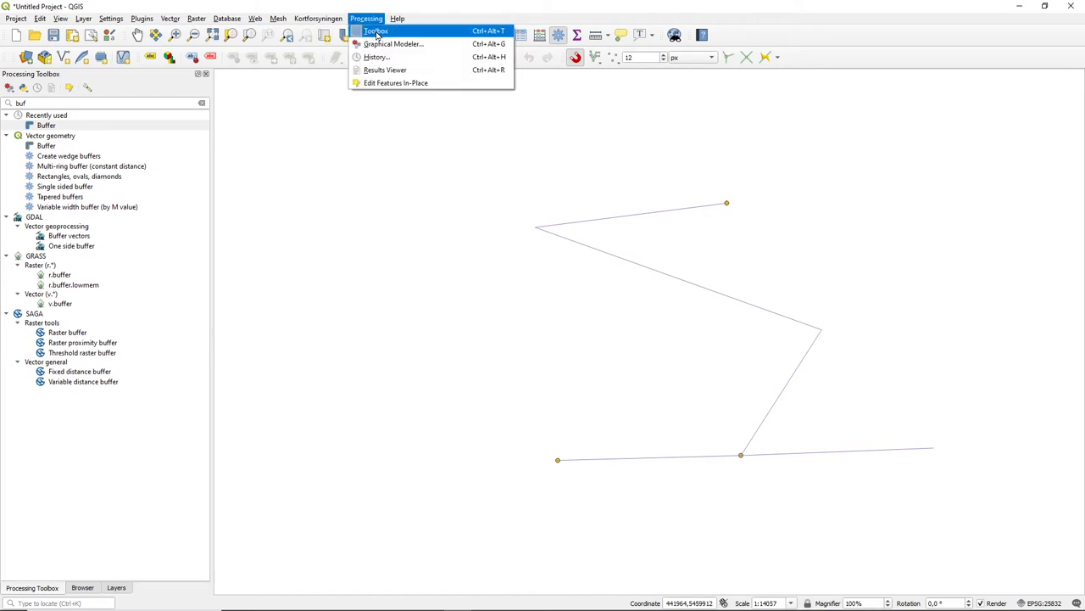
{"action": "left_click", "coordinate": [379, 33]}
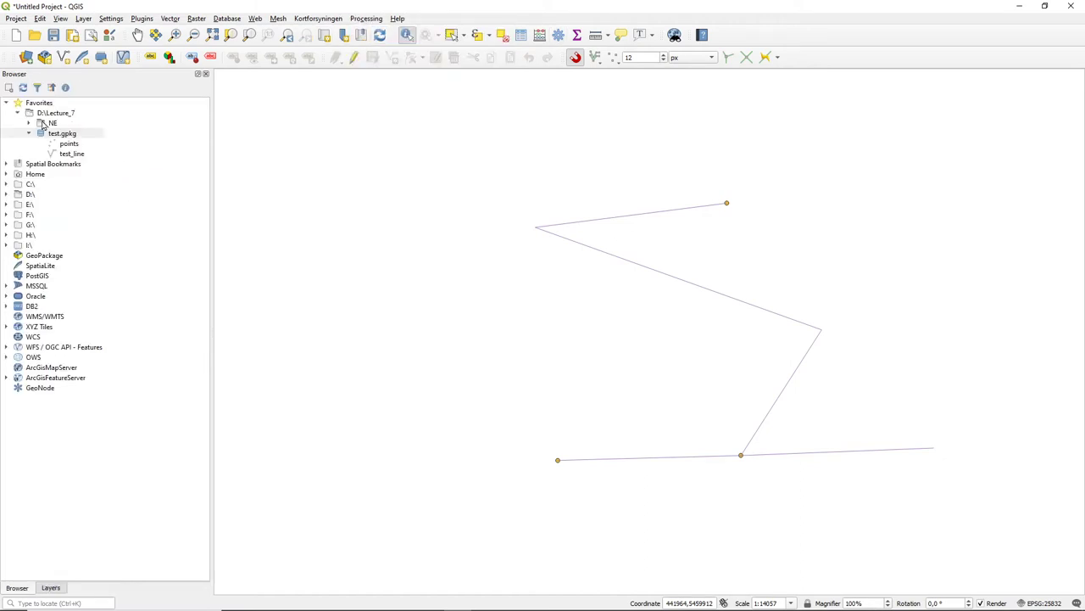
{"action": "left_click", "coordinate": [366, 19]}
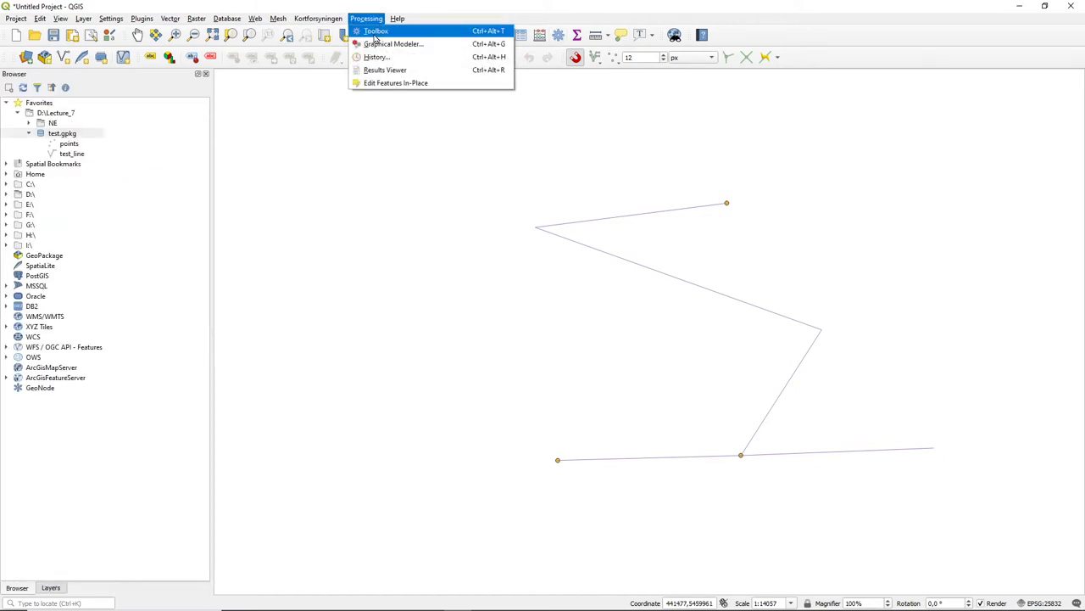
{"action": "left_click", "coordinate": [377, 34]}
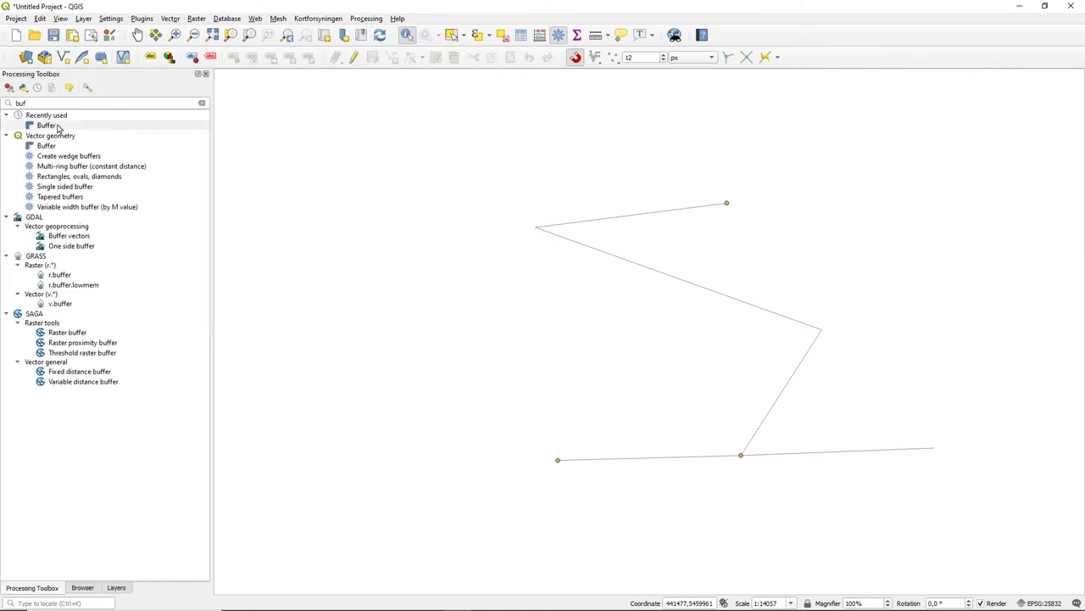
{"action": "left_click_drag", "start_coordinate": [47, 103], "coordinate": [7, 106]}
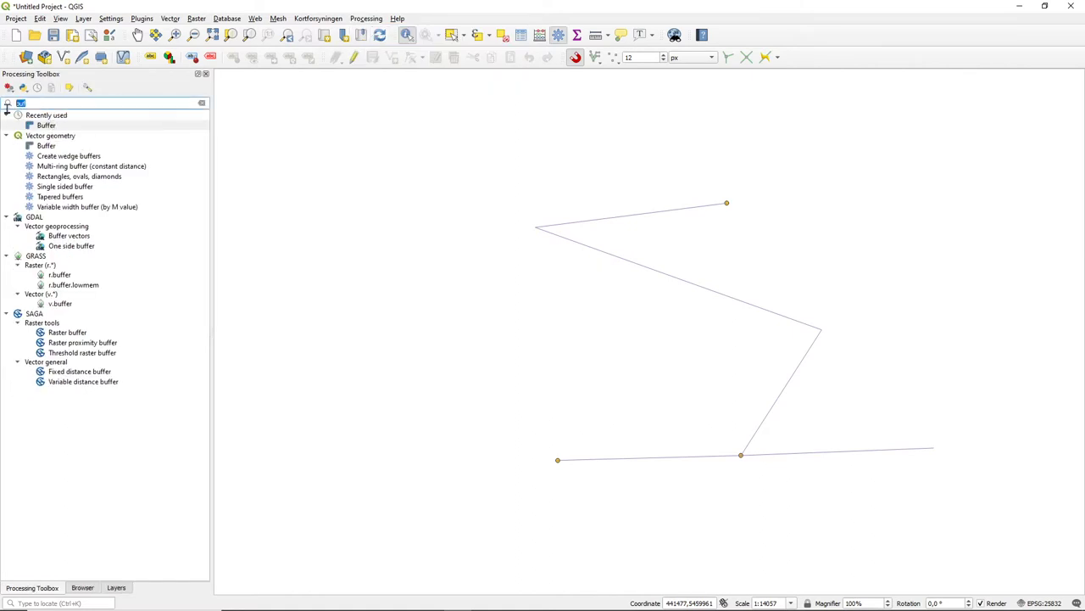
- Run Buffer on test_line with a 100 m distance and 10 segments, then close the dialog
{"action": "double_click", "coordinate": [46, 146]}
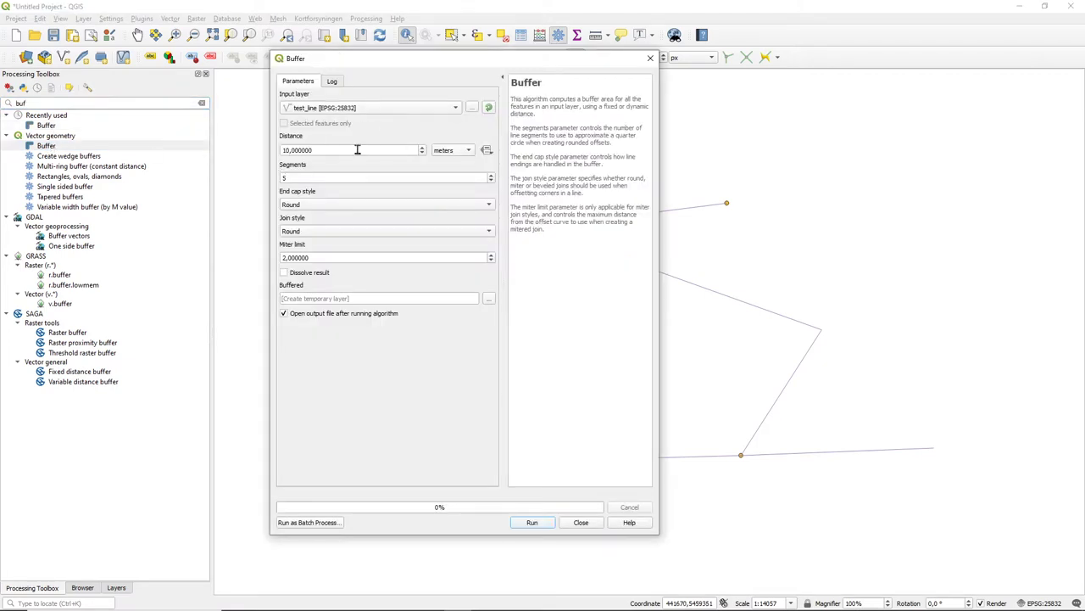
{"action": "left_click_drag", "start_coordinate": [330, 149], "coordinate": [233, 143]}
{"action": "type", "text": "1"}
{"action": "left_click", "coordinate": [324, 176]}
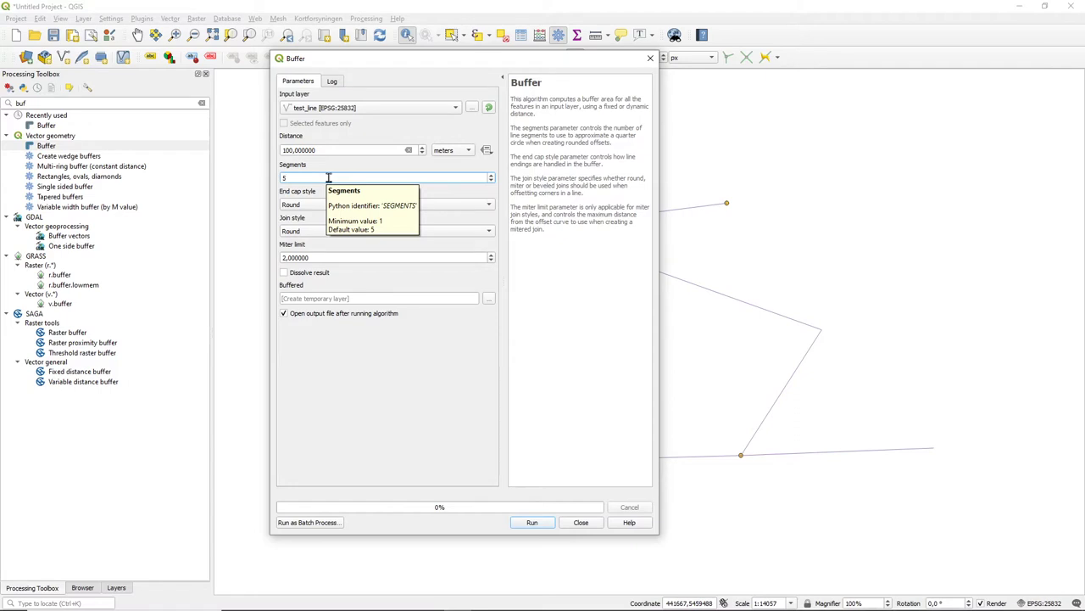
{"action": "left_click_drag", "start_coordinate": [321, 178], "coordinate": [236, 178]}
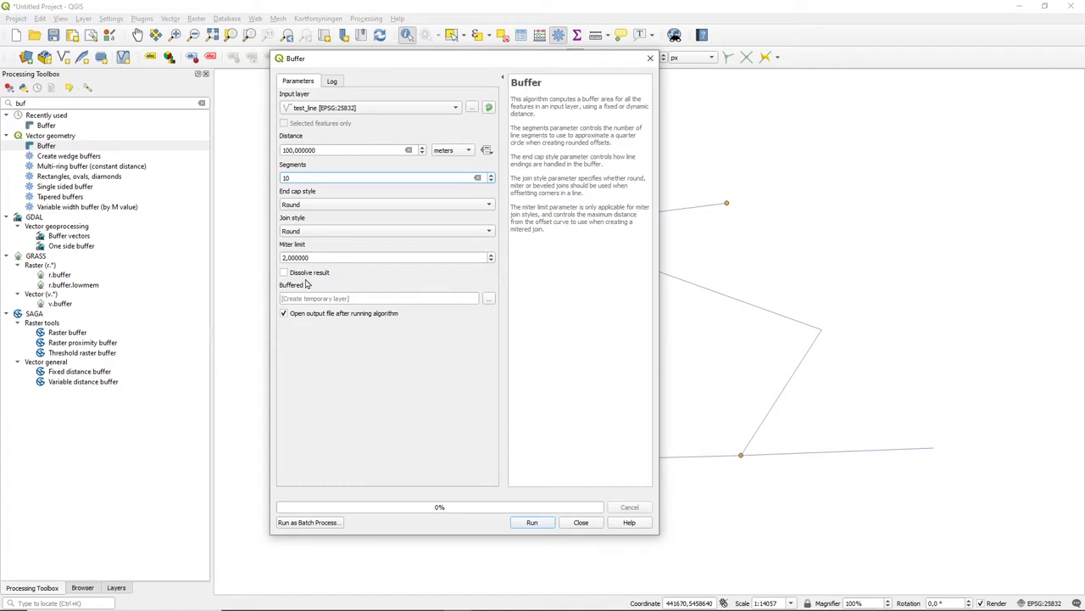
{"action": "left_click", "coordinate": [533, 523]}
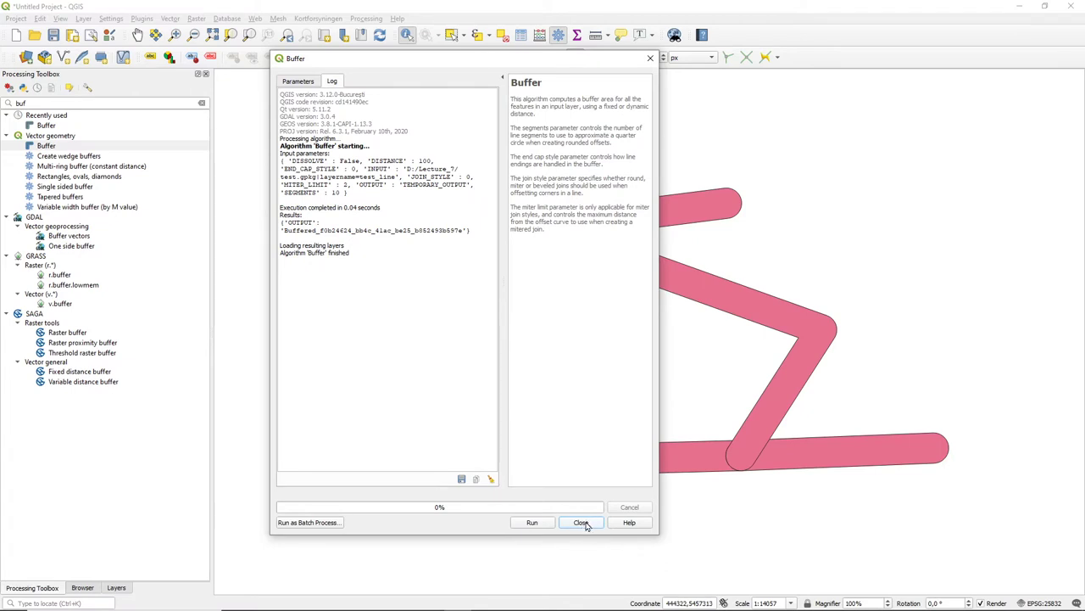
{"action": "left_click", "coordinate": [584, 522]}
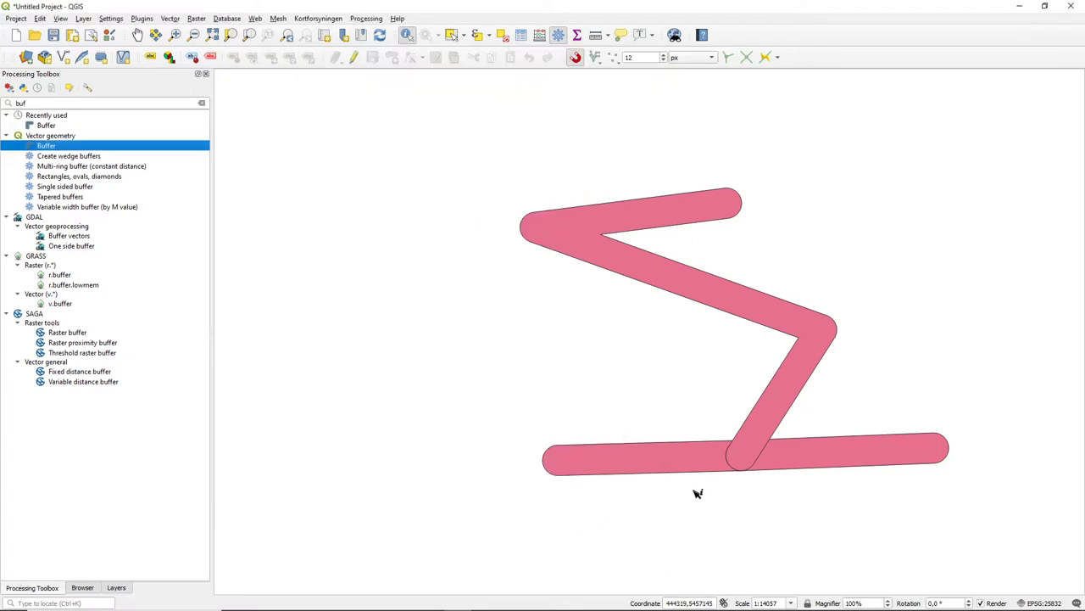
{"action": "left_click", "coordinate": [751, 458]}
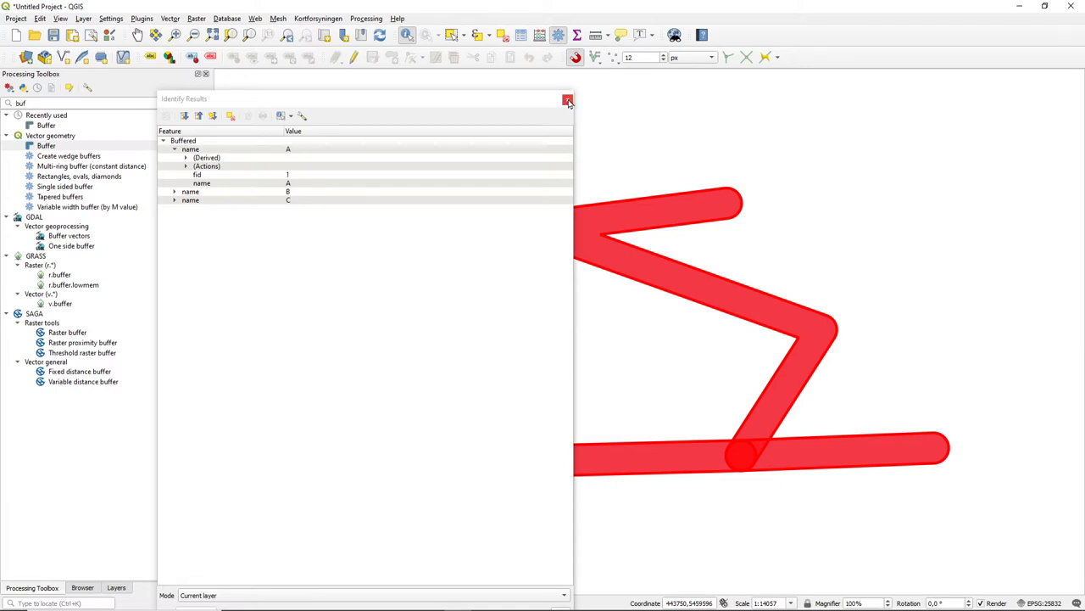
{"action": "left_click", "coordinate": [568, 100]}
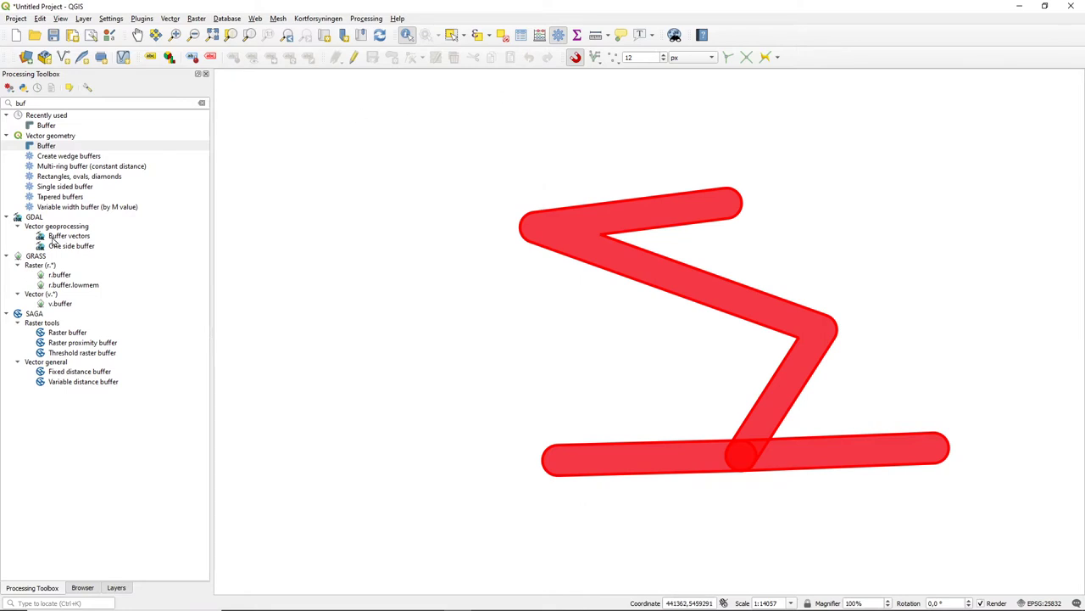
- Move test_line to the top of the layers and style it as a simple blue line, width 1.26
{"action": "left_click", "coordinate": [116, 588]}
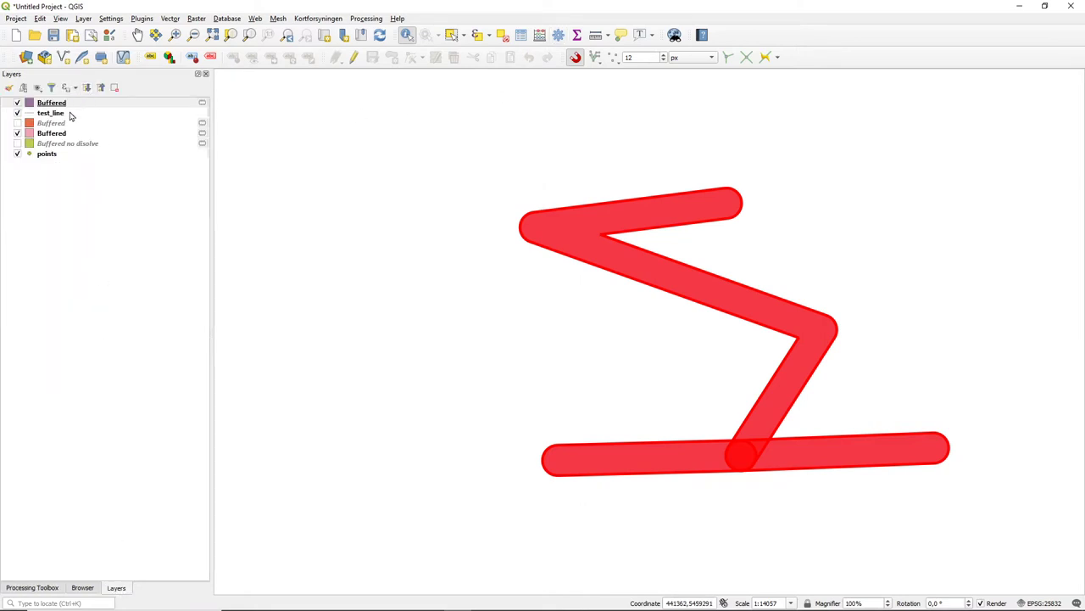
{"action": "left_click_drag", "start_coordinate": [69, 114], "coordinate": [49, 101]}
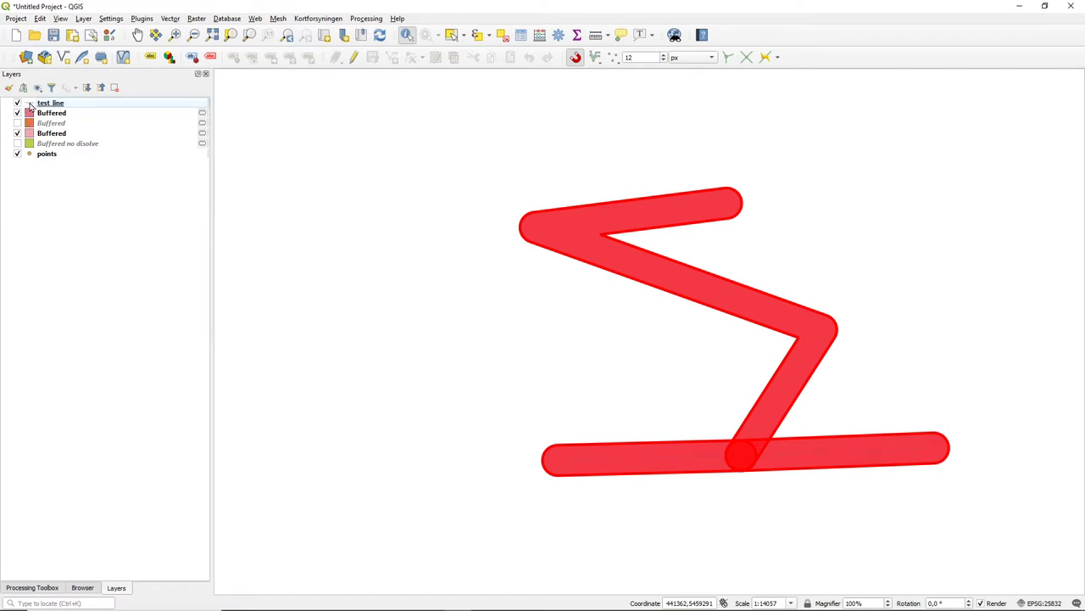
{"action": "double_click", "coordinate": [31, 105]}
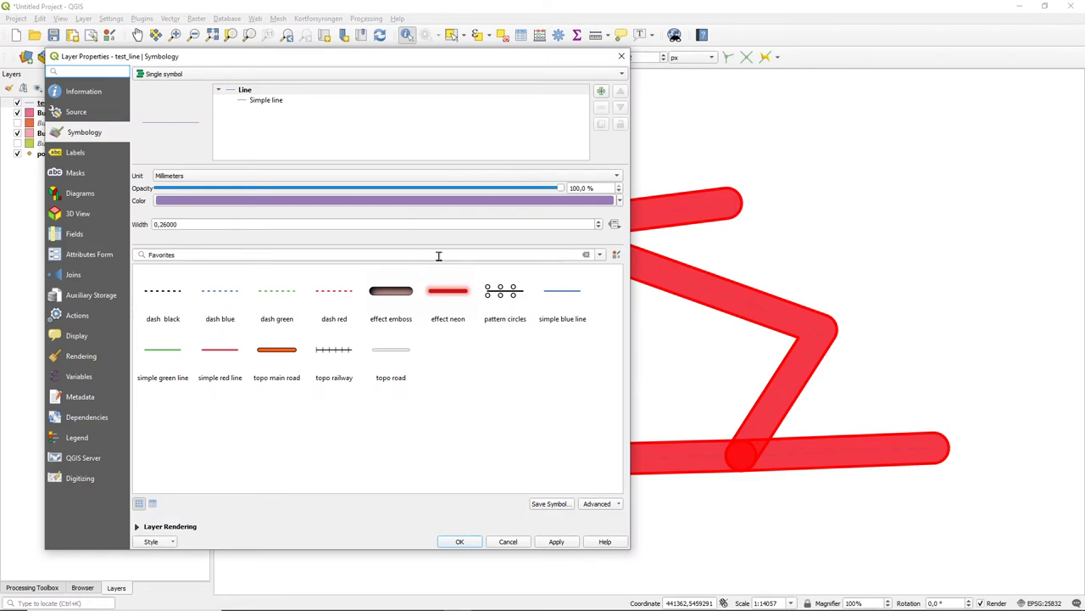
{"action": "left_click", "coordinate": [573, 298]}
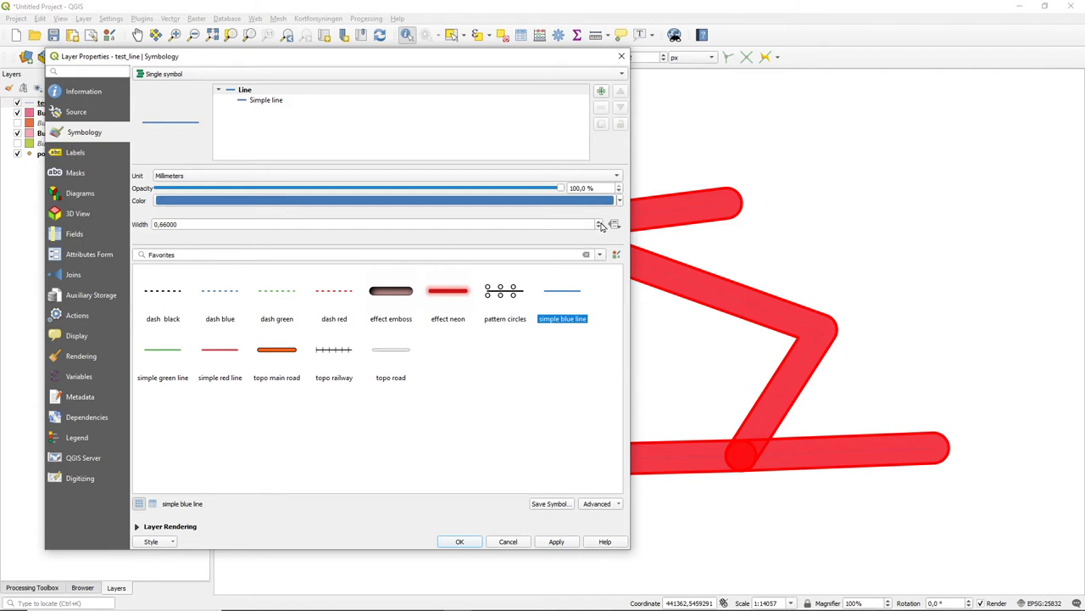
{"action": "left_click", "coordinate": [599, 222]}
{"action": "left_click", "coordinate": [598, 223]}
{"action": "left_click", "coordinate": [599, 222]}
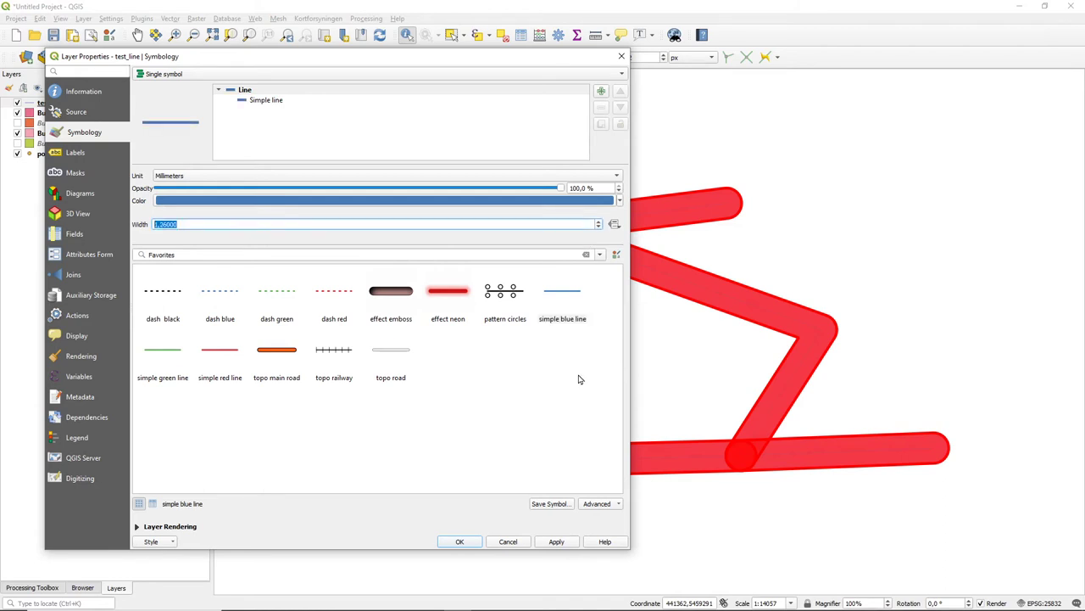
{"action": "left_click", "coordinate": [472, 541]}
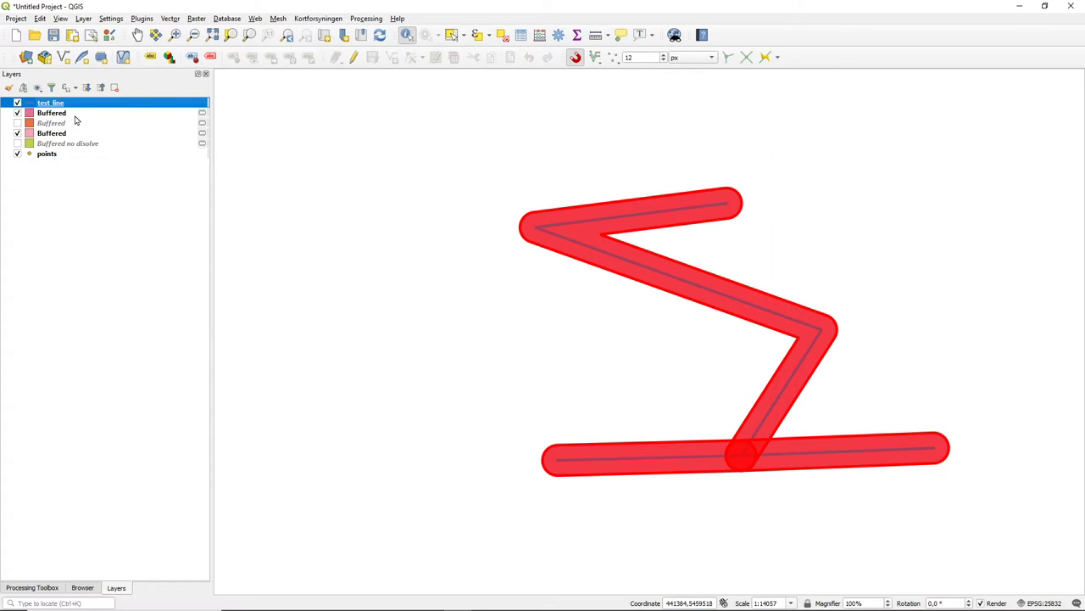
{"action": "left_click", "coordinate": [32, 585]}
- Run Buffer on test_line at 100 m with Flat end caps, Miter joins and Dissolve result checked
{"action": "double_click", "coordinate": [61, 126]}
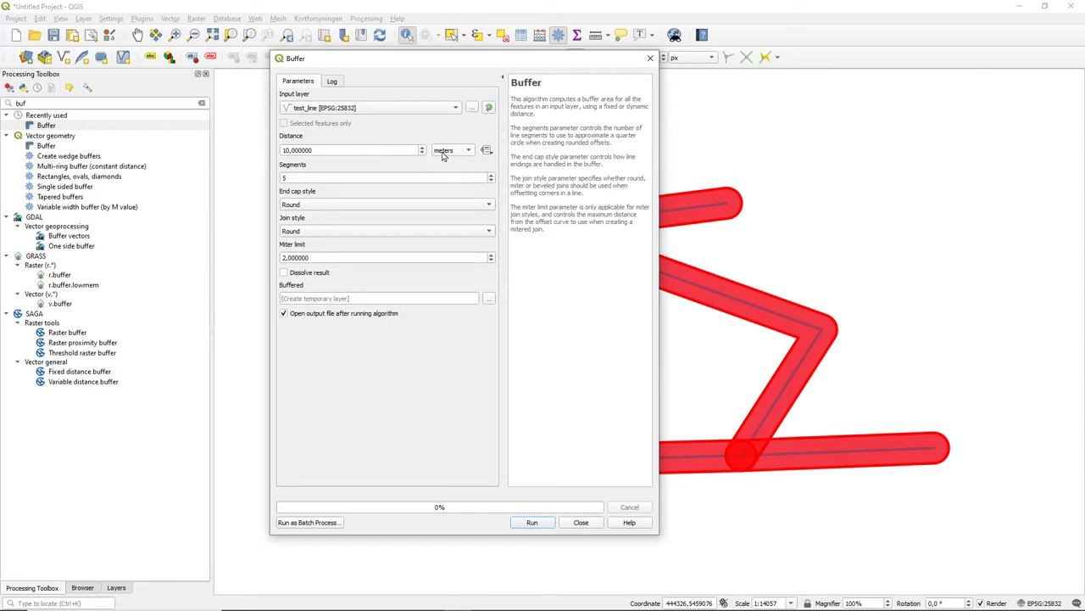
{"action": "left_click_drag", "start_coordinate": [412, 151], "coordinate": [191, 150]}
{"action": "type", "text": "1"}
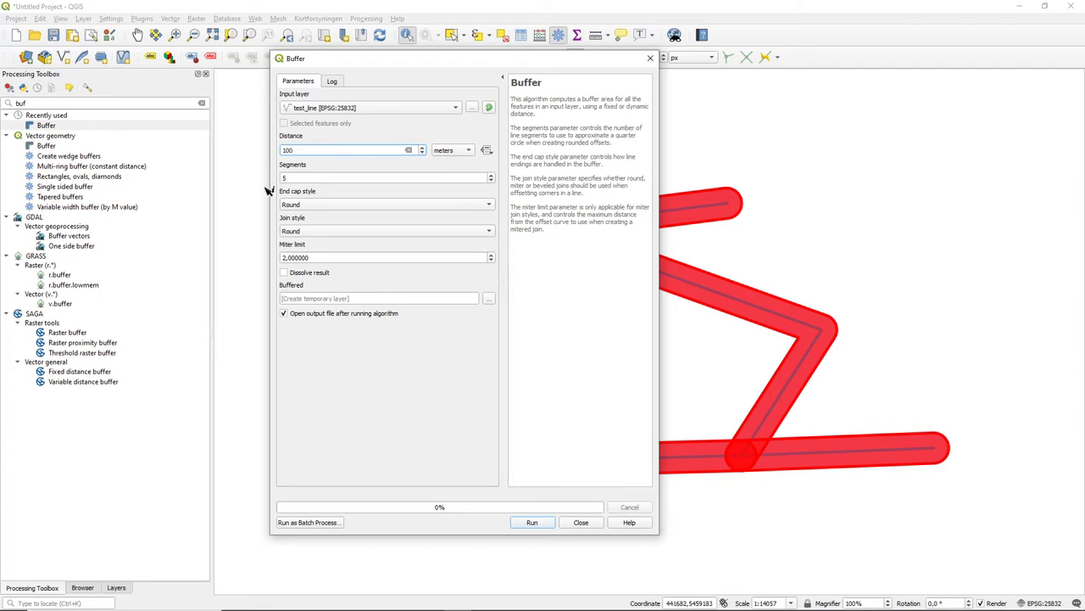
{"action": "left_click", "coordinate": [382, 205]}
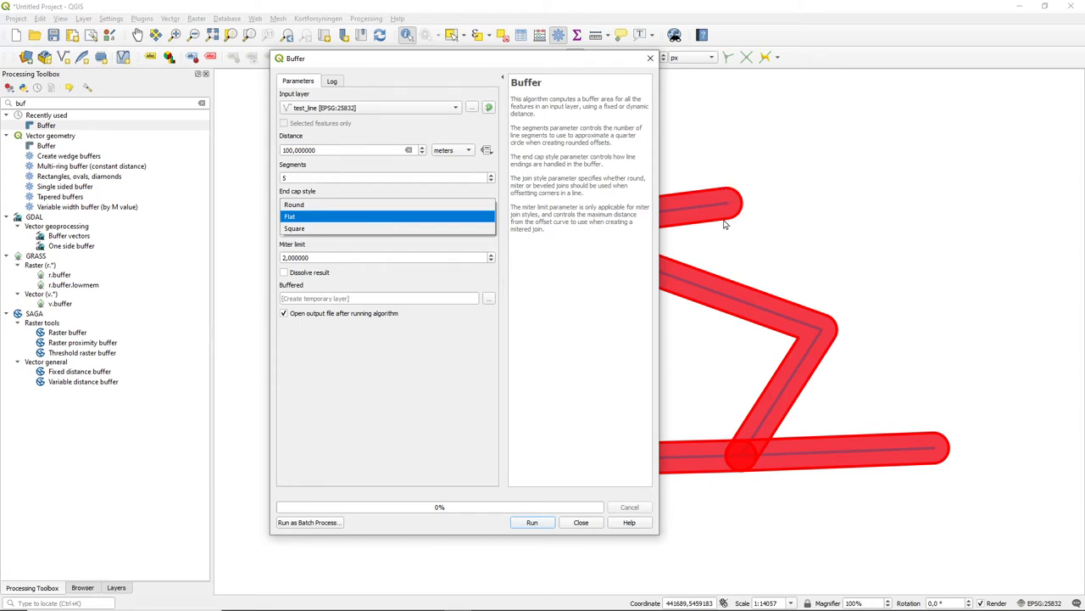
{"action": "left_click", "coordinate": [329, 217]}
{"action": "left_click", "coordinate": [386, 232]}
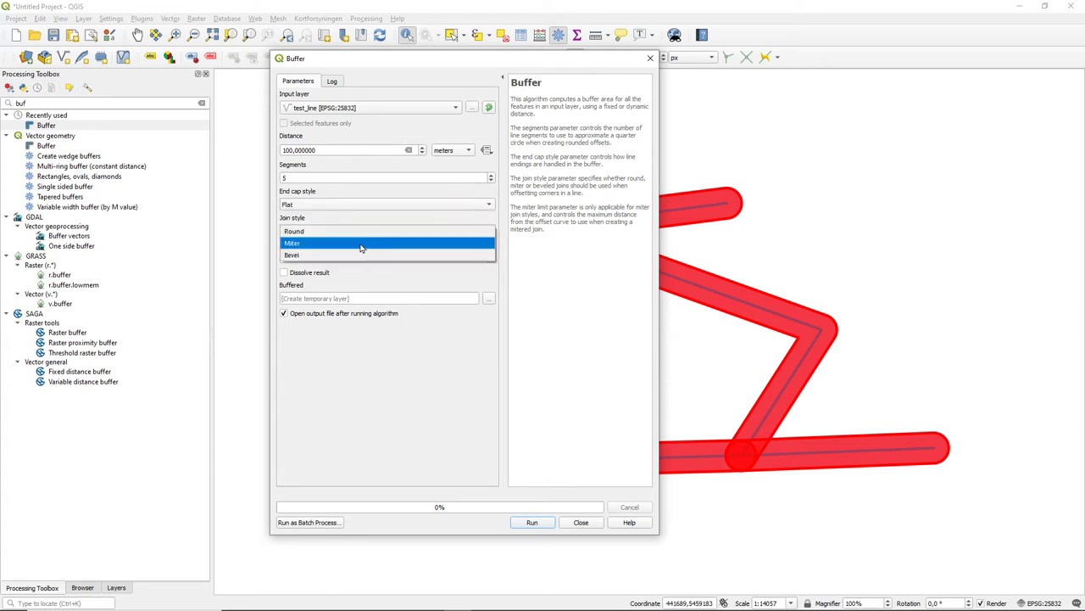
{"action": "left_click", "coordinate": [361, 244]}
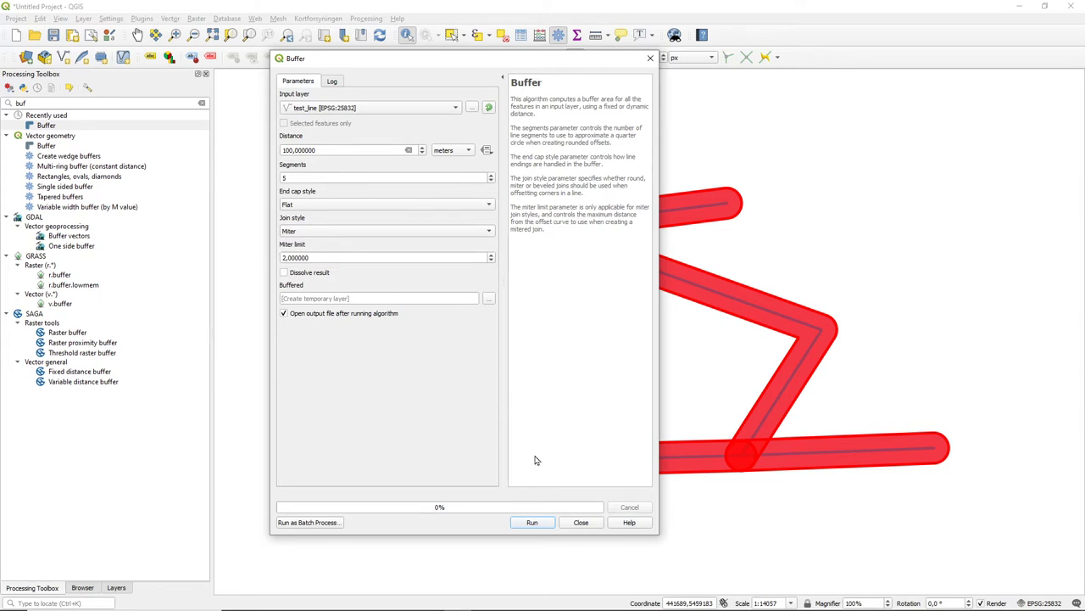
{"action": "left_click", "coordinate": [296, 274]}
{"action": "left_click", "coordinate": [533, 523]}
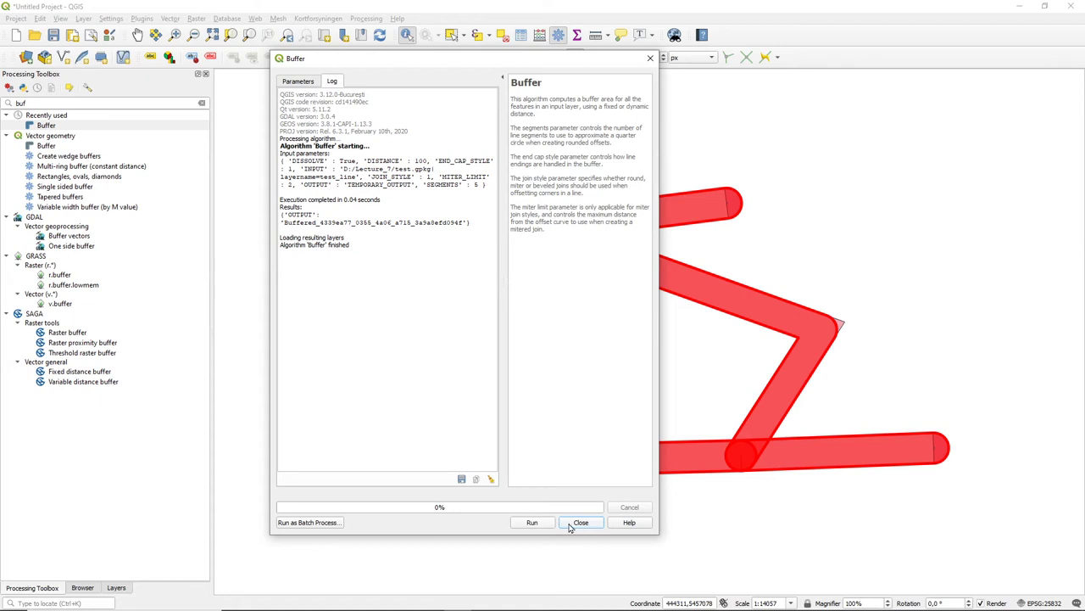
{"action": "left_click", "coordinate": [581, 522]}
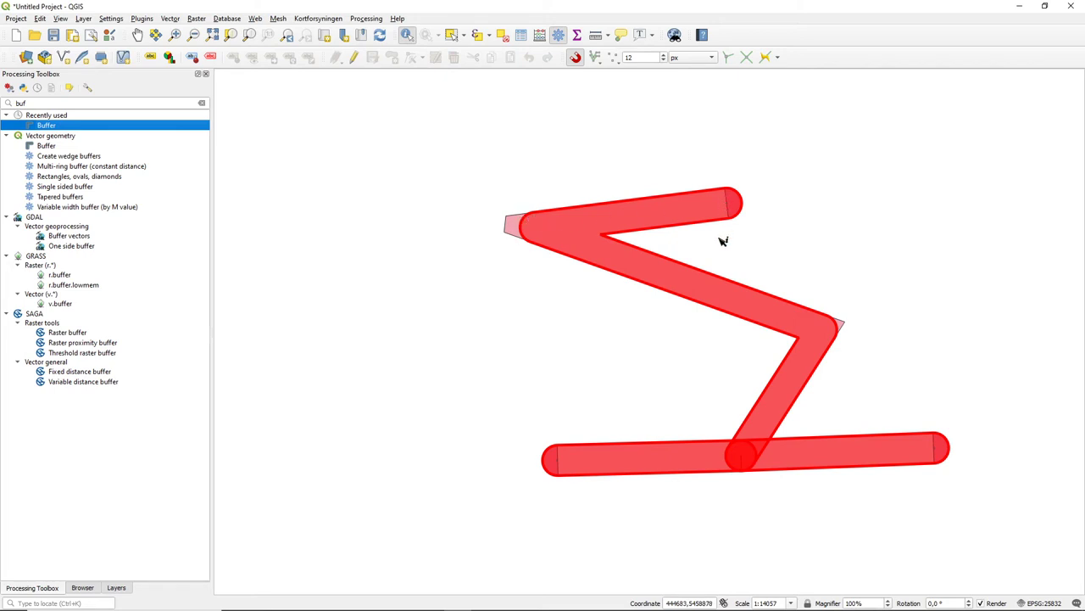
- Identify the new buffer polygon as one feature, close Identify Results, and return to the Layers panel
{"action": "left_click", "coordinate": [239, 473]}
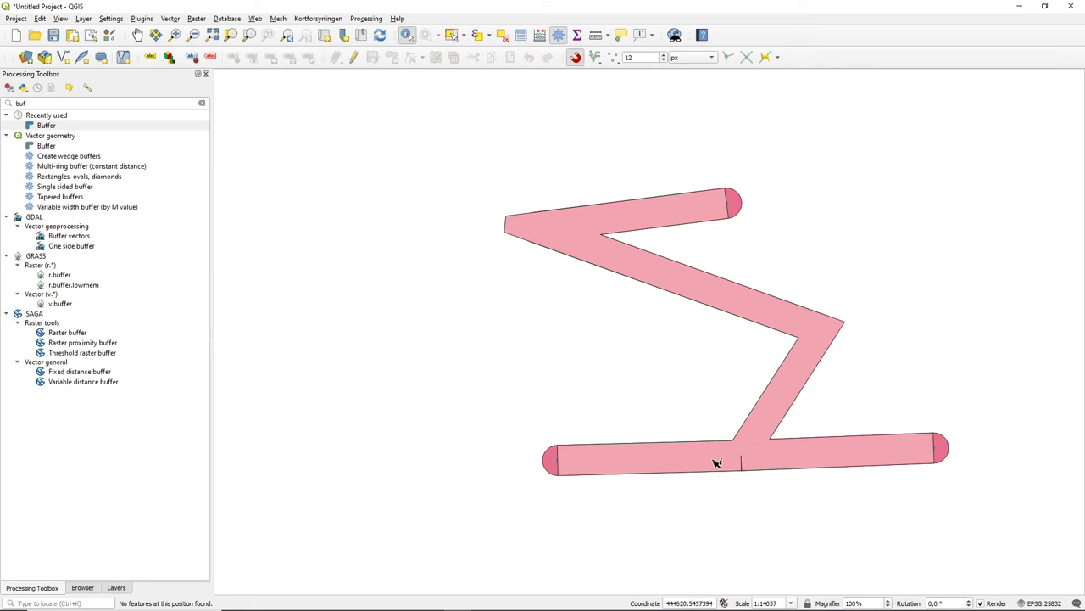
{"action": "left_click", "coordinate": [758, 459]}
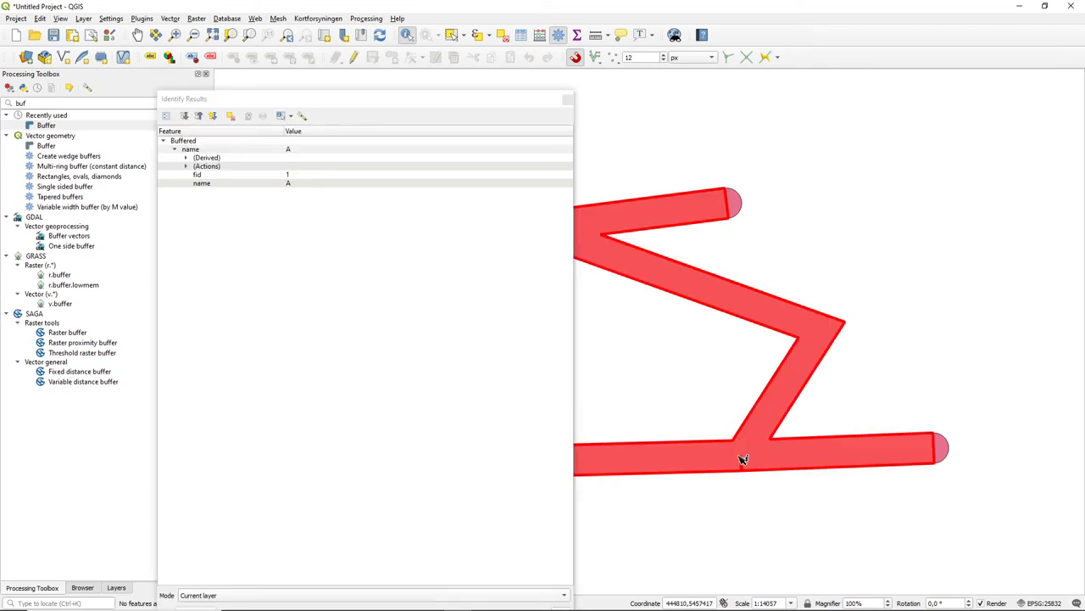
{"action": "left_click", "coordinate": [739, 502]}
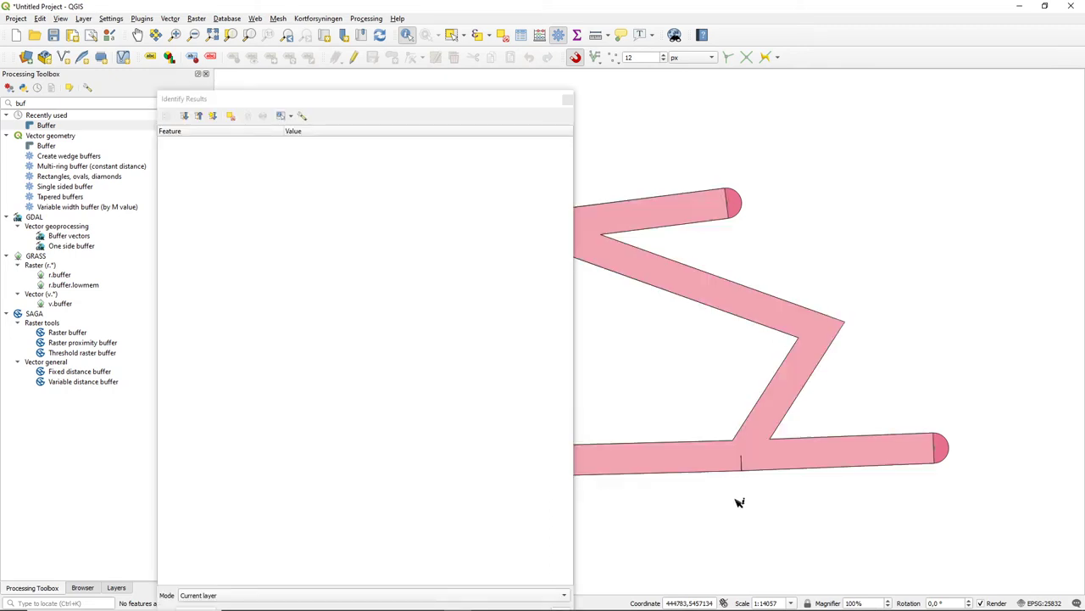
{"action": "left_click", "coordinate": [568, 100]}
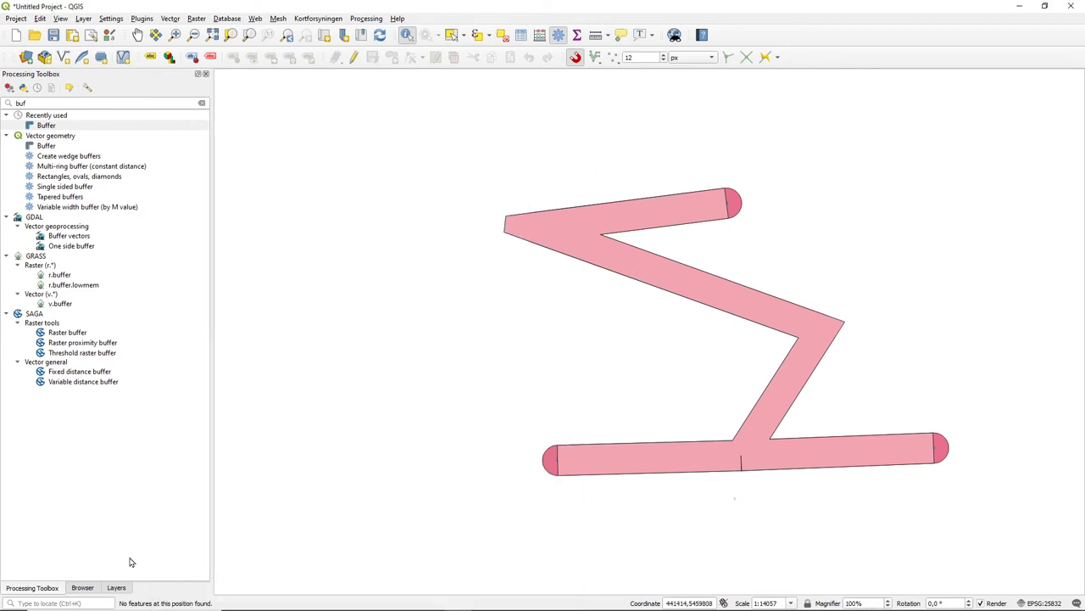
{"action": "left_click", "coordinate": [116, 587]}
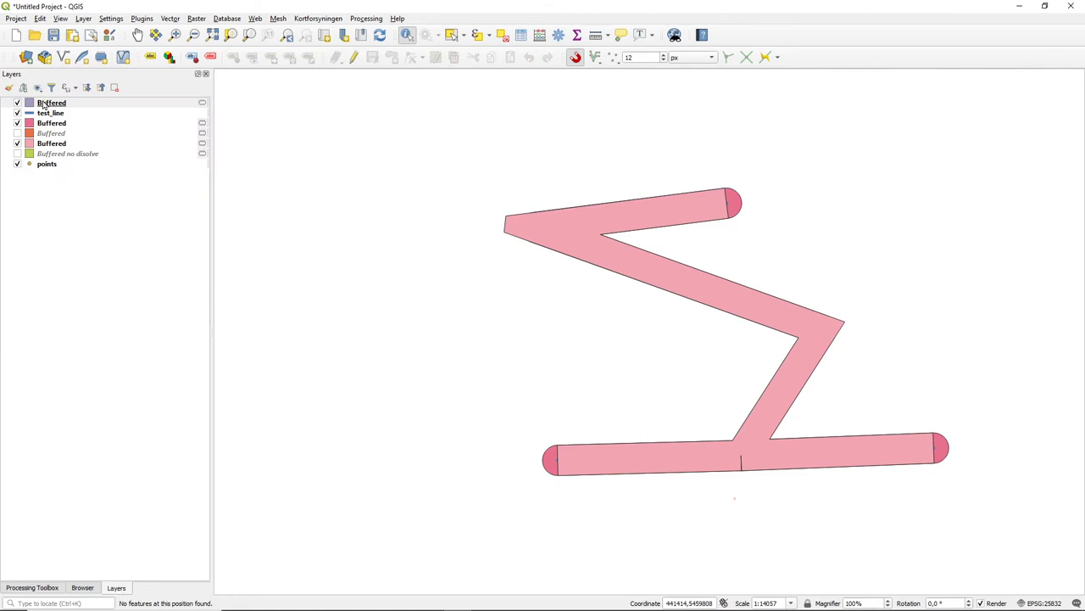
- Uncheck the round-cap Buffered layer and drag the new buffer beneath test_line
{"action": "left_click", "coordinate": [18, 123]}
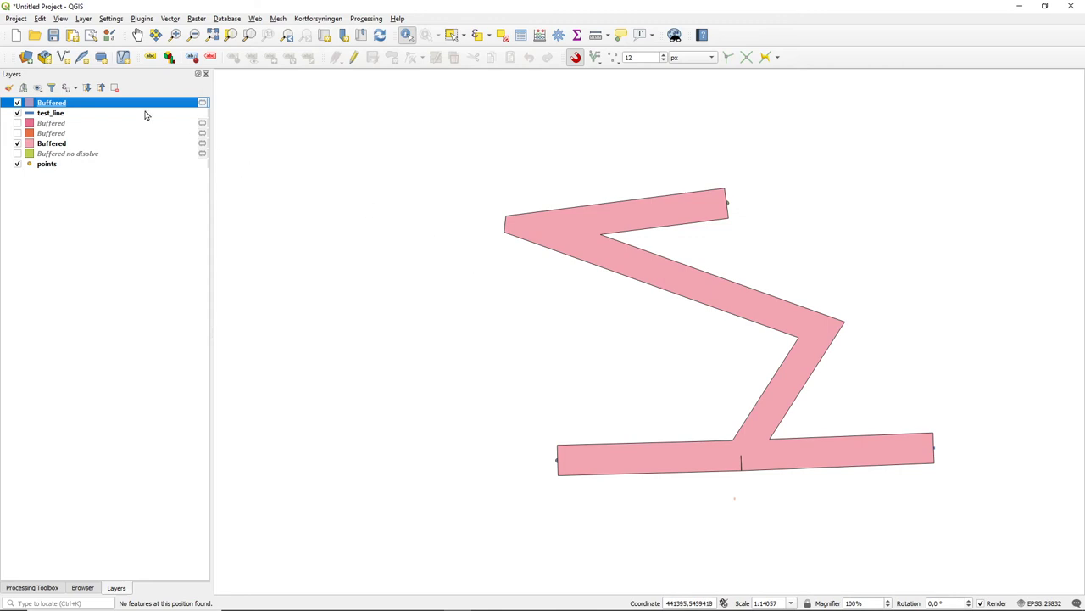
{"action": "left_click_drag", "start_coordinate": [77, 105], "coordinate": [80, 123]}
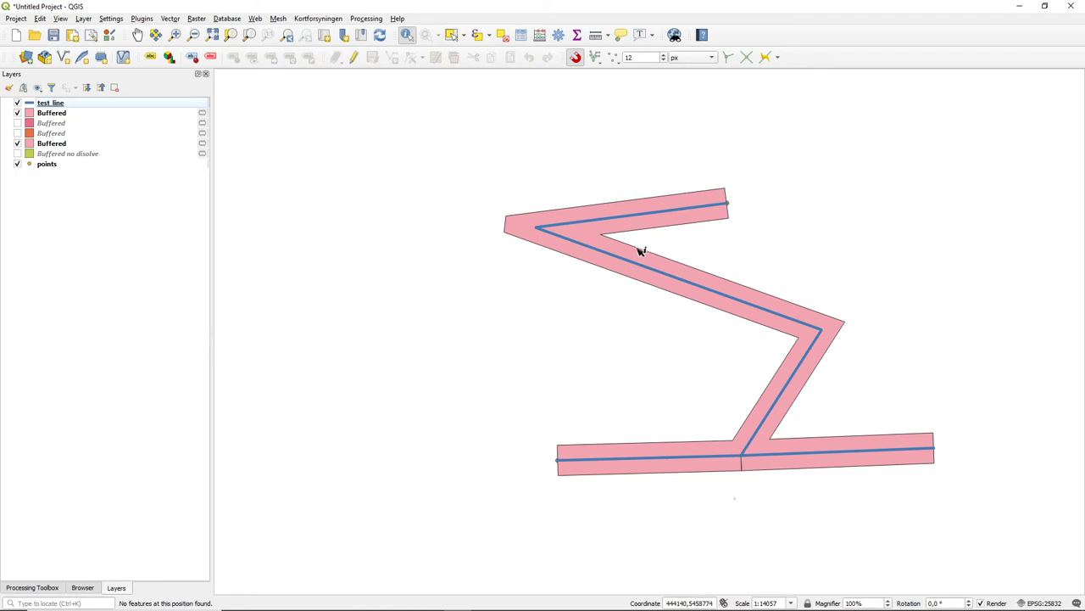
- Box-zoom onto the line junction, then scroll out to see the whole buffer shape
{"action": "left_click", "coordinate": [175, 35]}
{"action": "left_click_drag", "start_coordinate": [685, 395], "coordinate": [793, 515]}
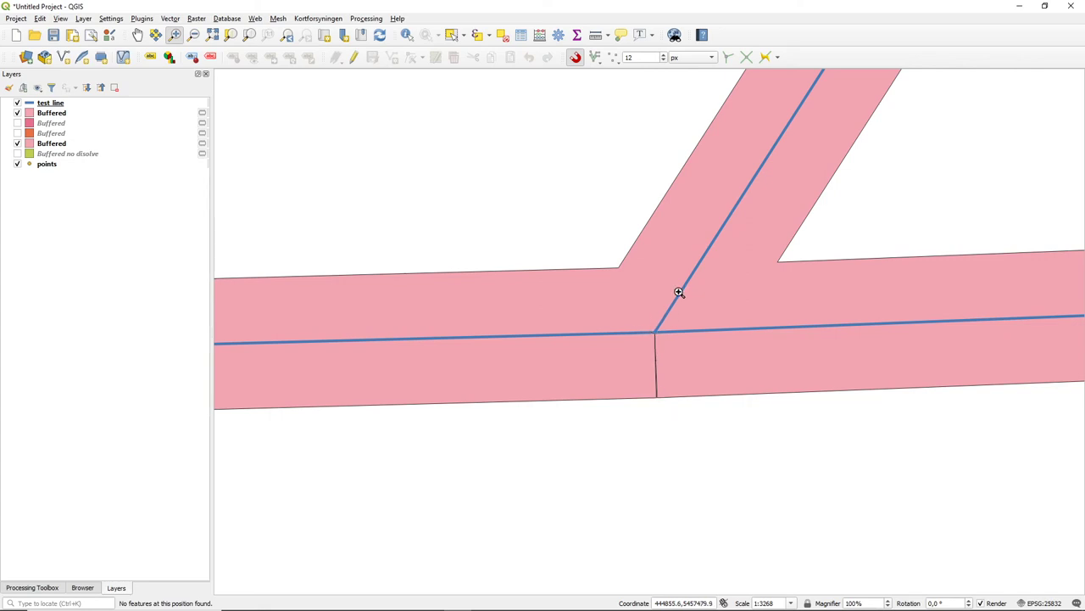
{"action": "scroll", "coordinate": [680, 288], "scroll_direction": "down", "scroll_amount": 4}
{"action": "scroll", "coordinate": [680, 288], "scroll_direction": "down", "scroll_amount": 2}
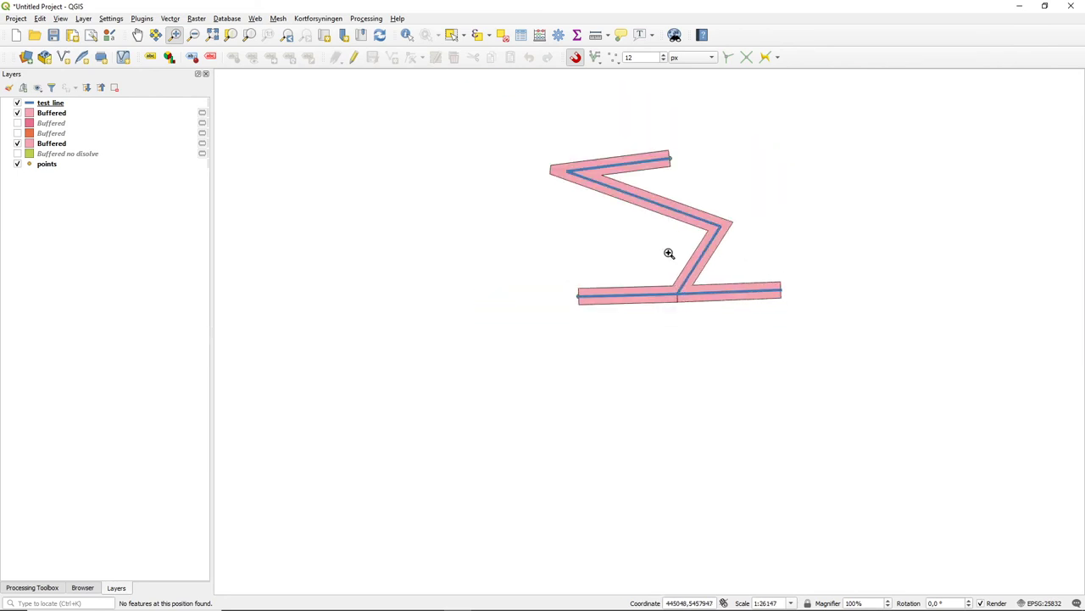